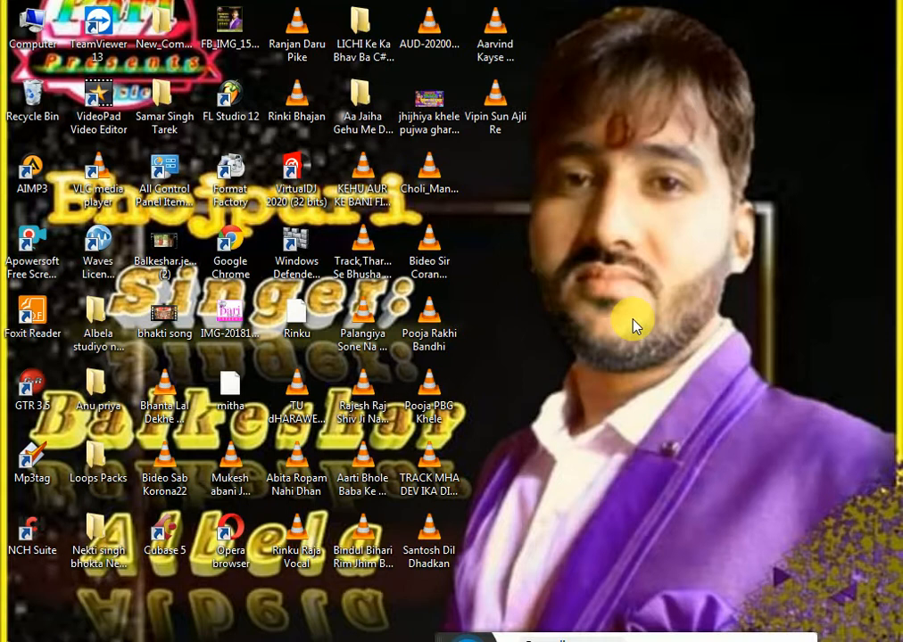
Launch VirtualDJ 2020, agree to use the updated version, and skip connecting an account
double_click(299, 179)
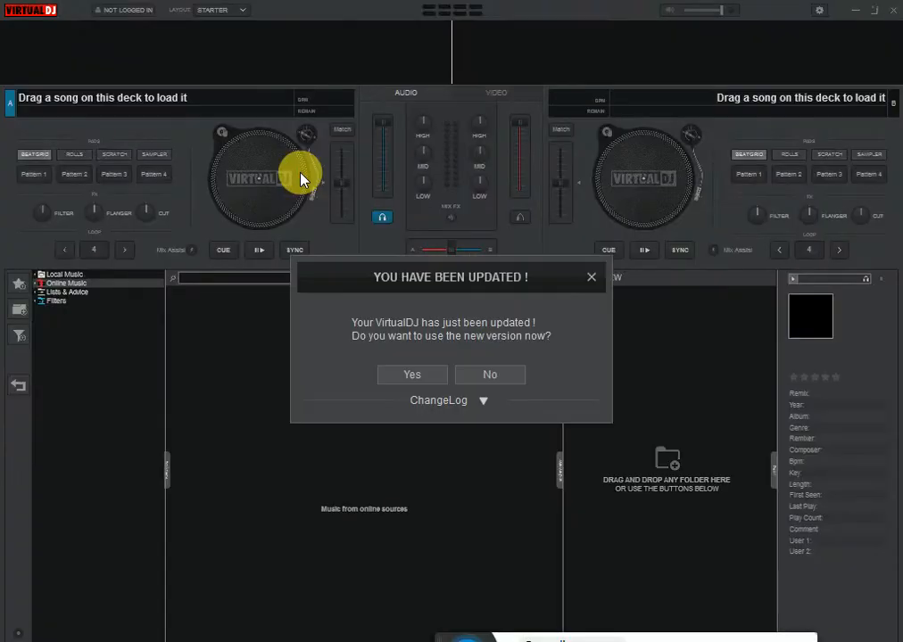
left_click(412, 378)
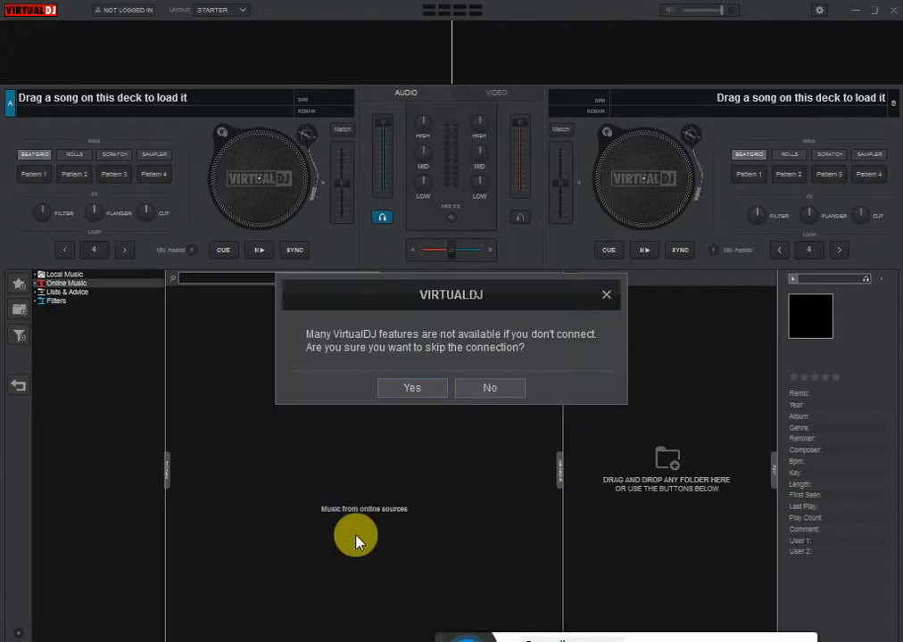
left_click(491, 390)
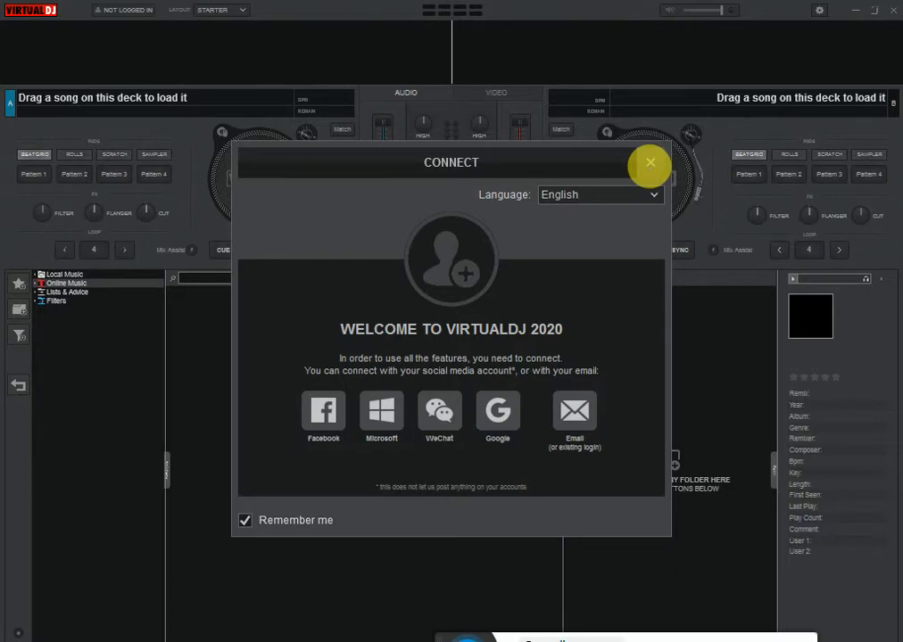
left_click(649, 163)
left_click(488, 387)
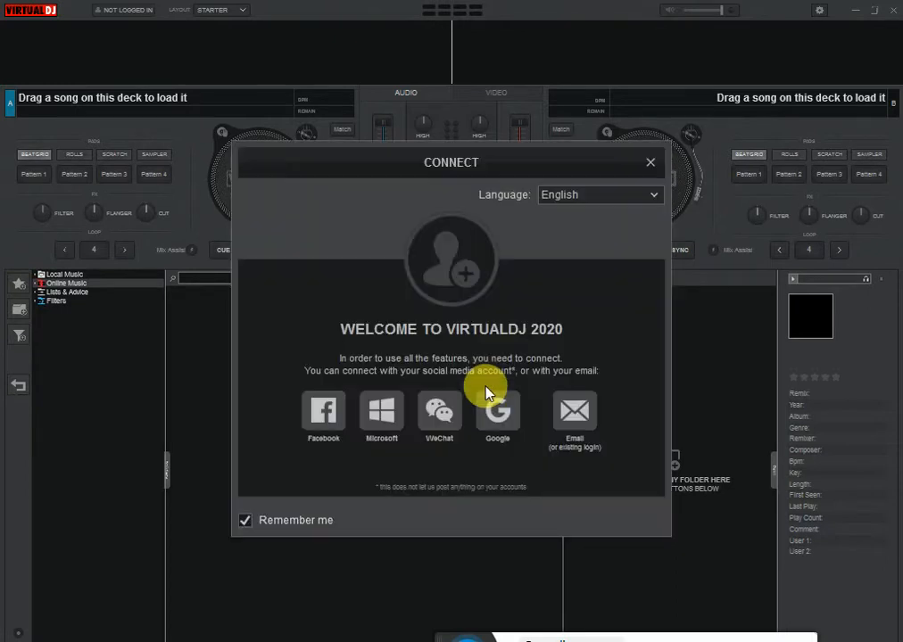
left_click(650, 164)
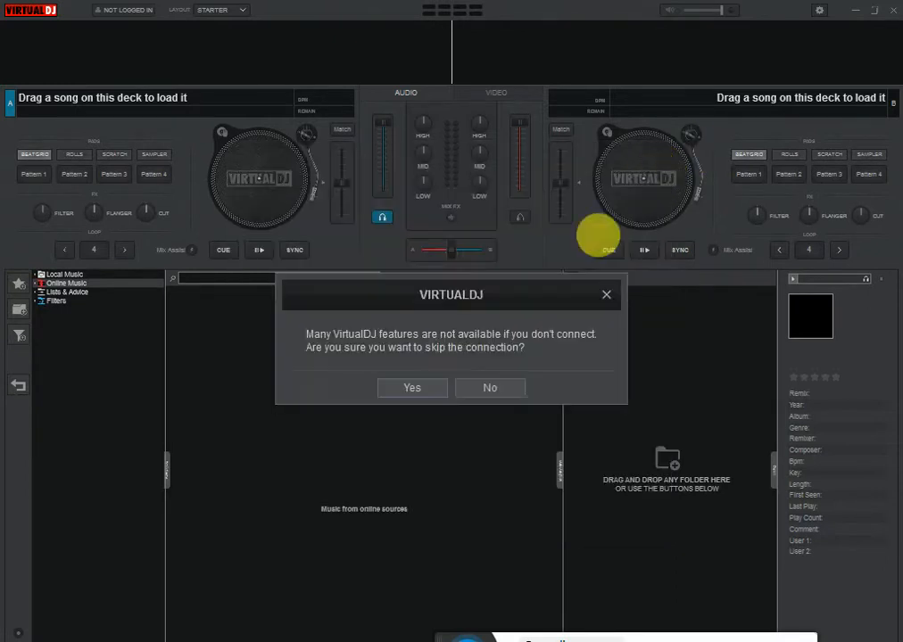
left_click(417, 388)
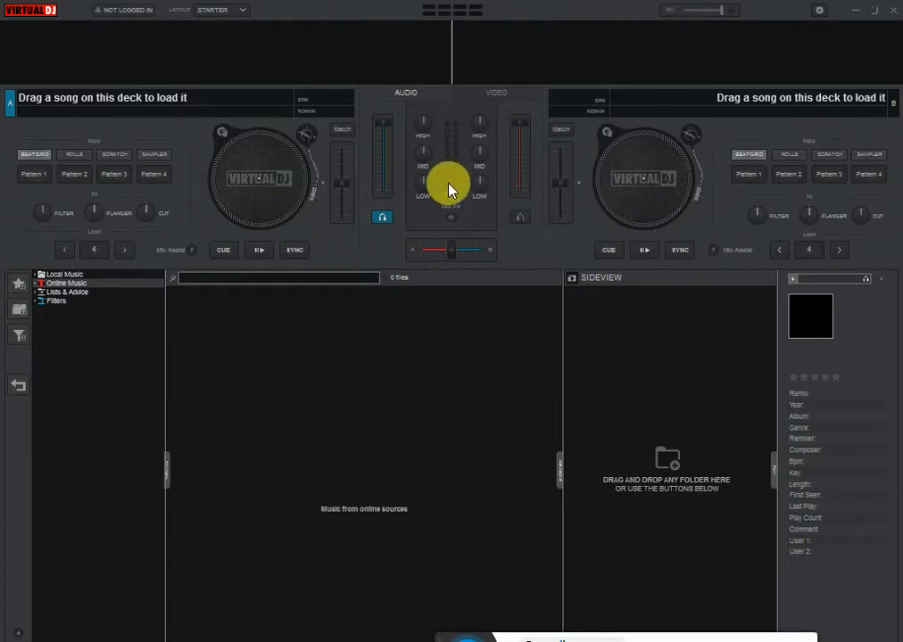
Load "03 - Use Pyar Kahte Hai - 95 - F Minor" from its desktop folder onto VirtualDJ deck A, then return to the desktop
left_click(856, 16)
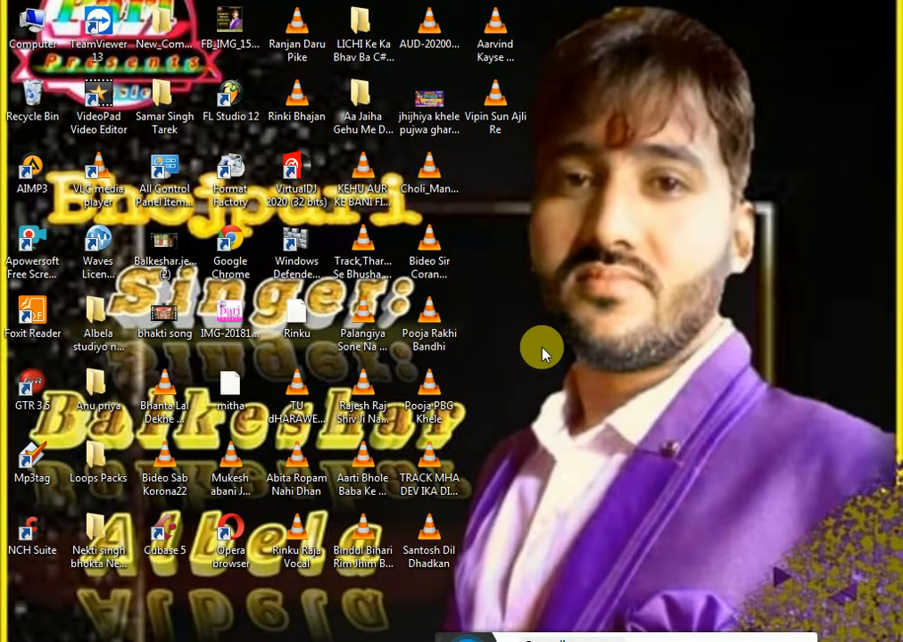
left_click(107, 544)
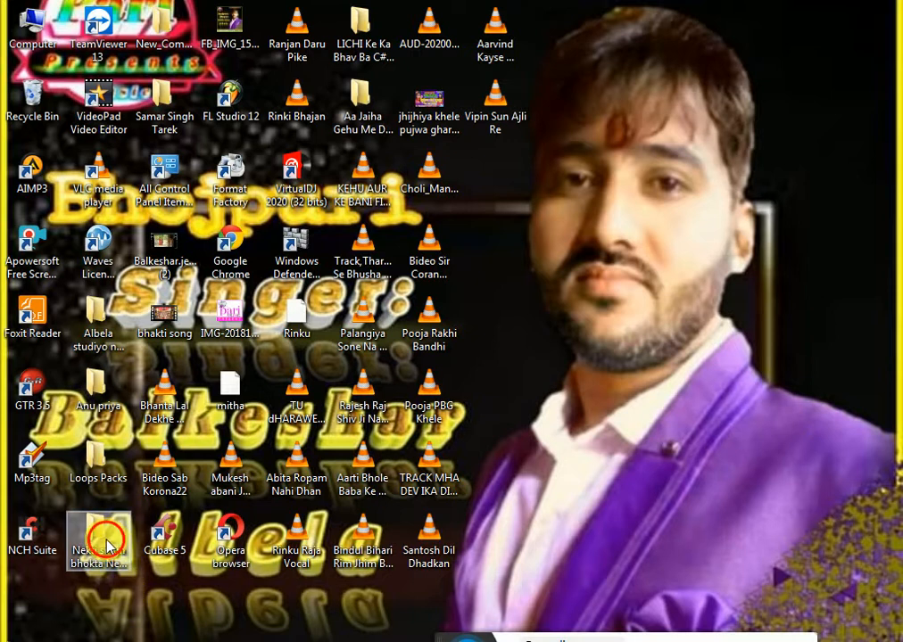
double_click(107, 544)
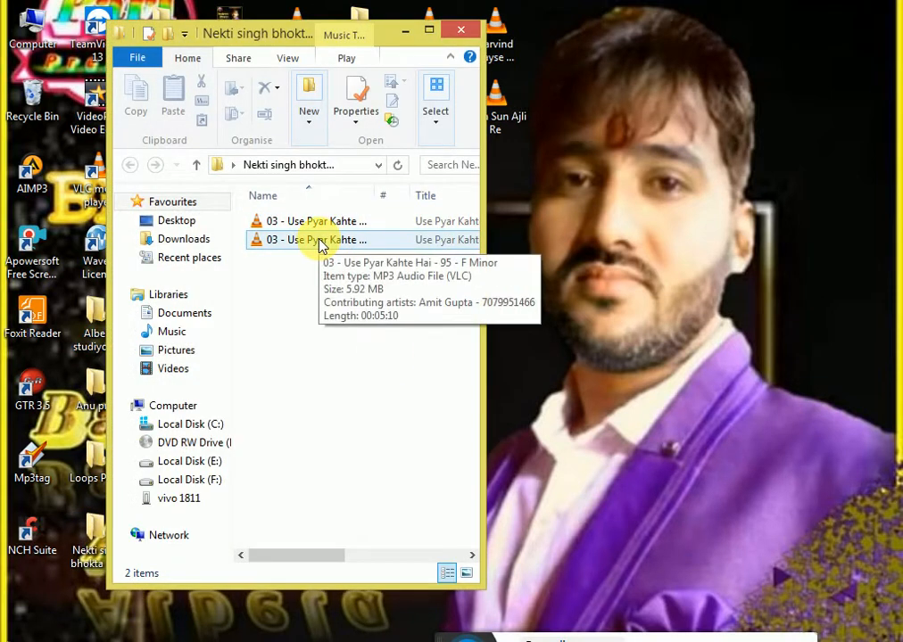
left_click_drag(321, 242, 268, 177)
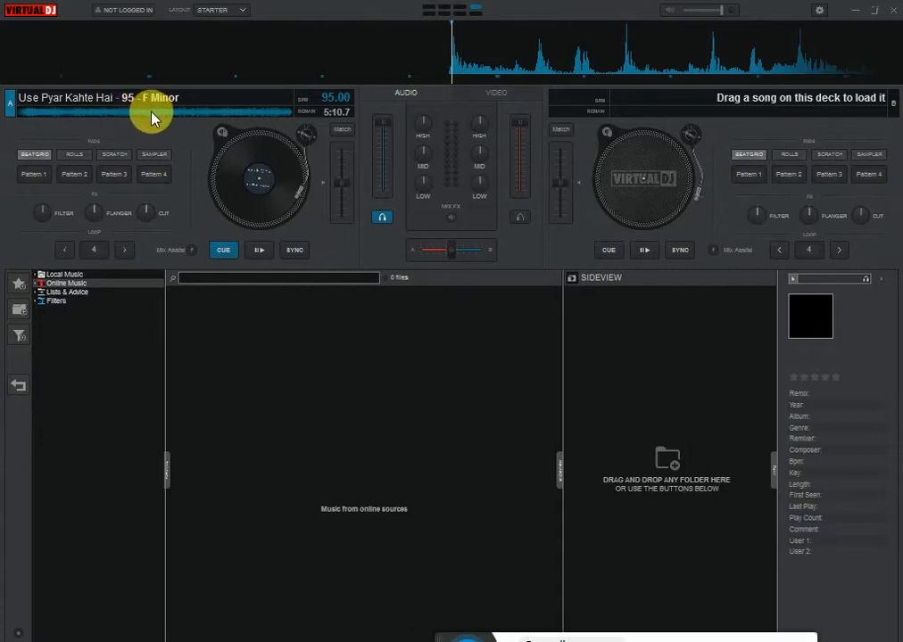
left_click(877, 12)
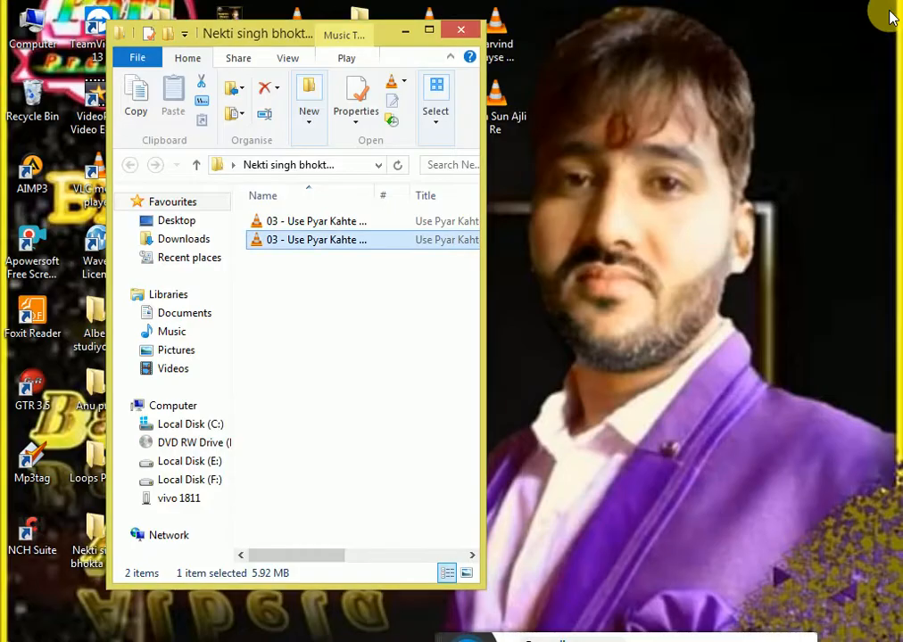
left_click(460, 32)
Browse Local Disk (E:) and open the singer's New Projekt folder
mouse_move(357, 639)
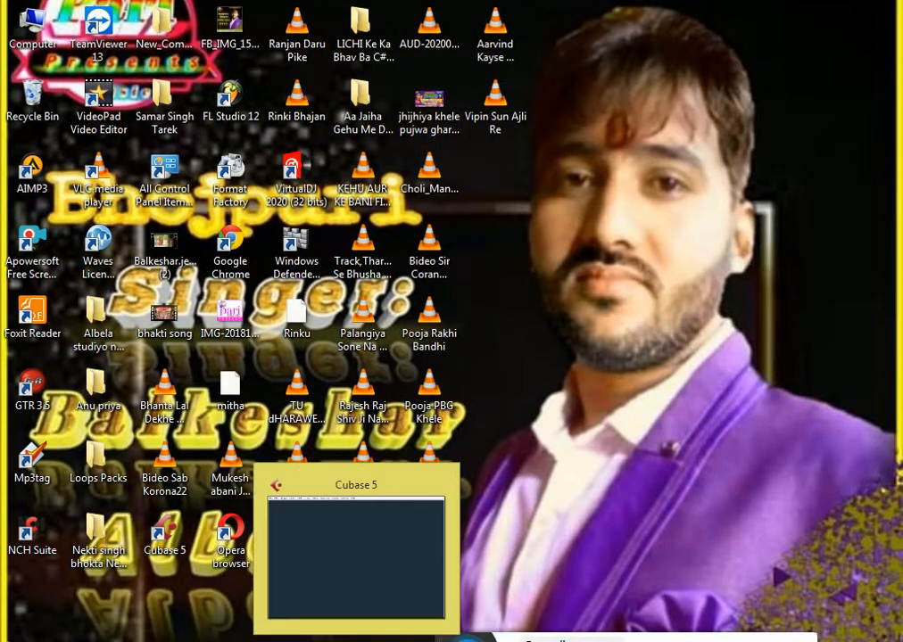
double_click(37, 25)
double_click(373, 287)
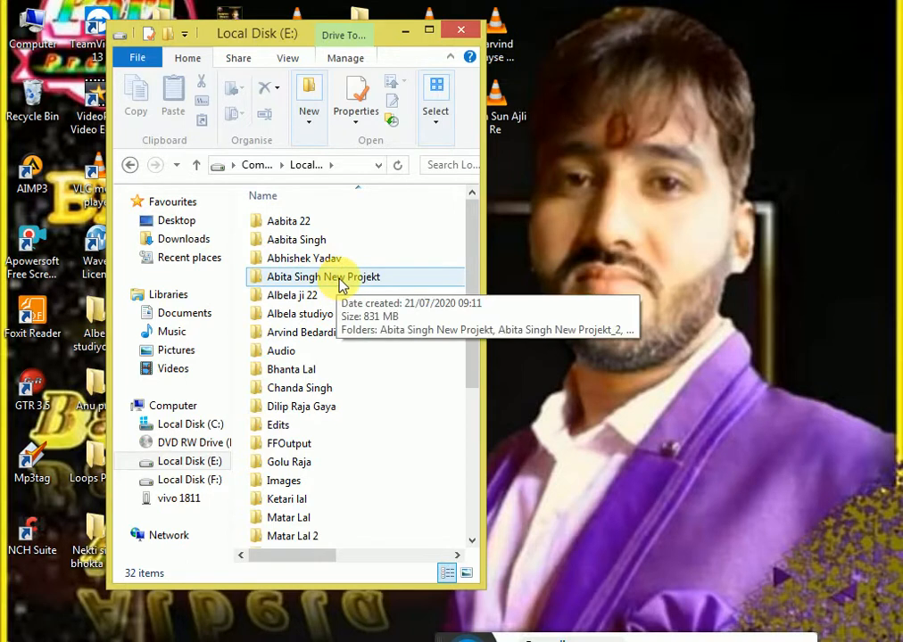
double_click(339, 279)
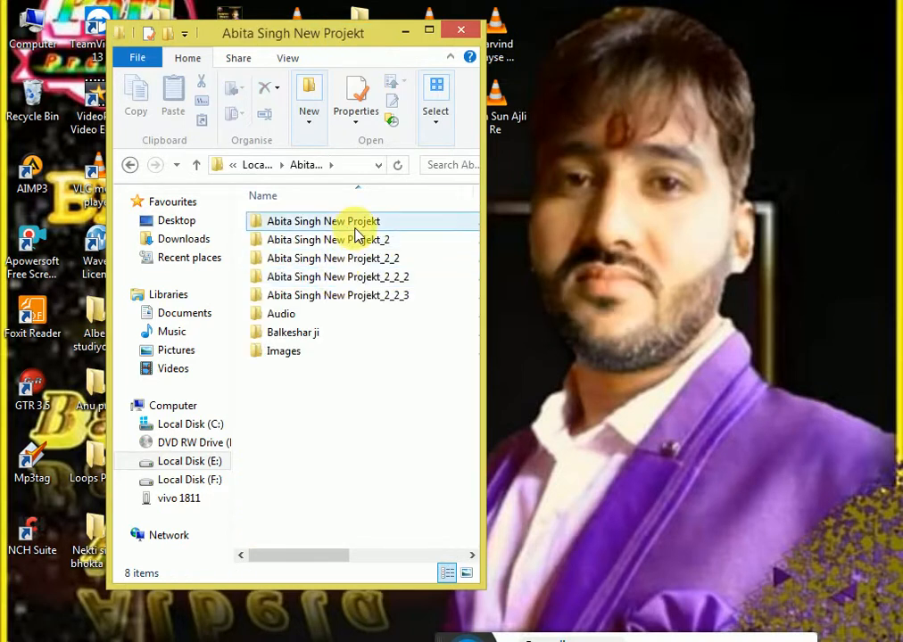
double_click(353, 222)
left_click(354, 223)
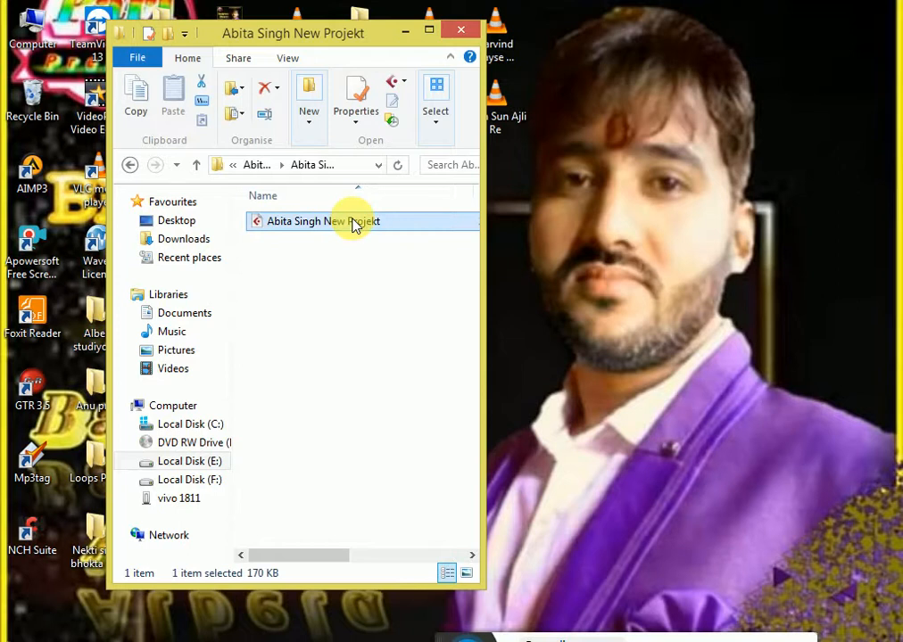
left_click(134, 168)
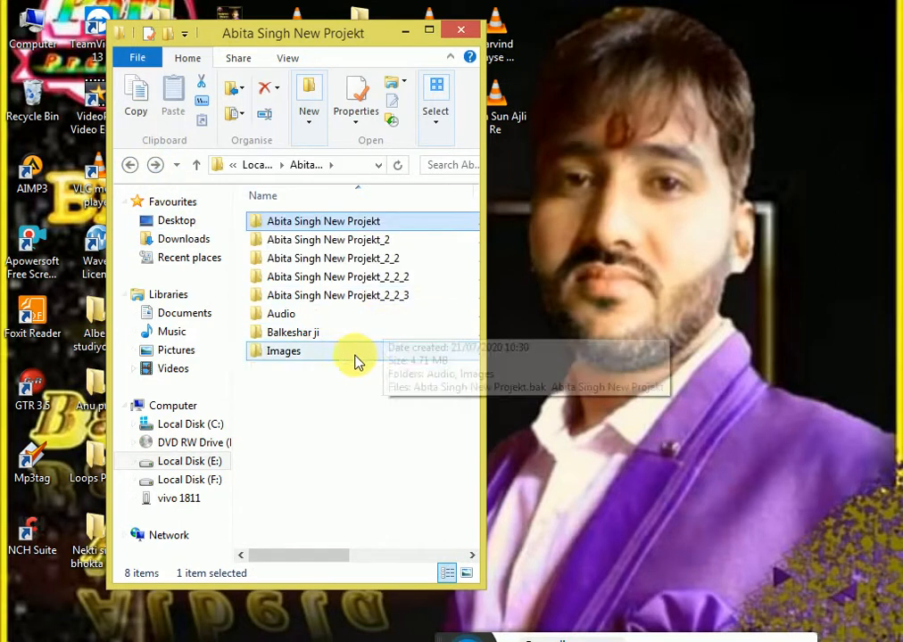
Open the New Projekt Cubase project stored beside its .bak file, and disarm recording on the Audio 02 track
double_click(322, 337)
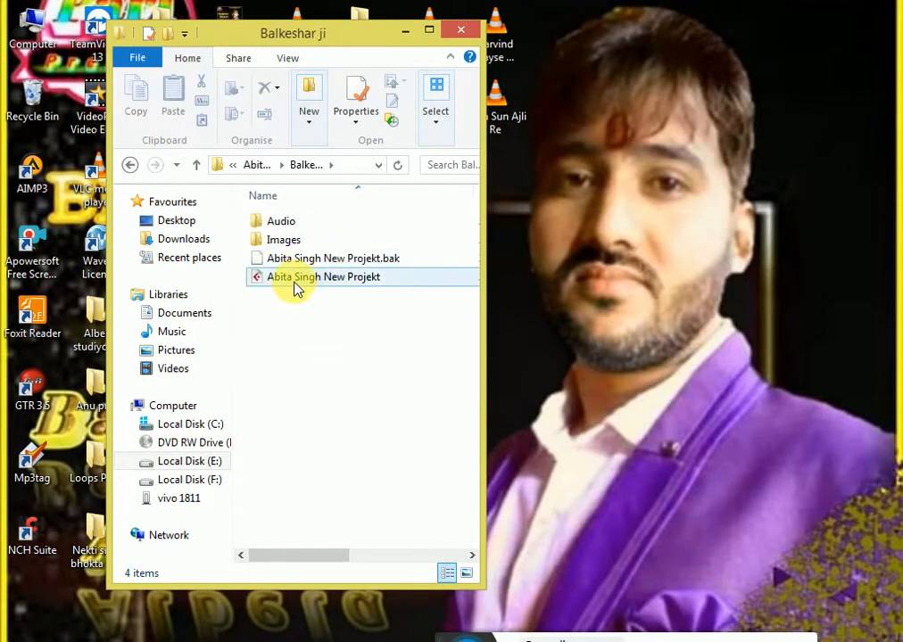
double_click(299, 278)
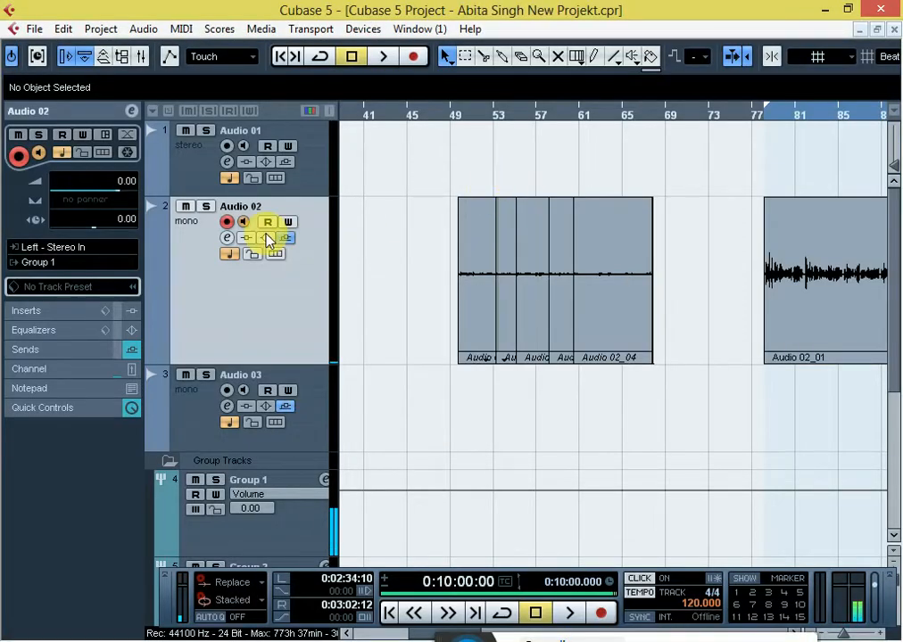
left_click(227, 221)
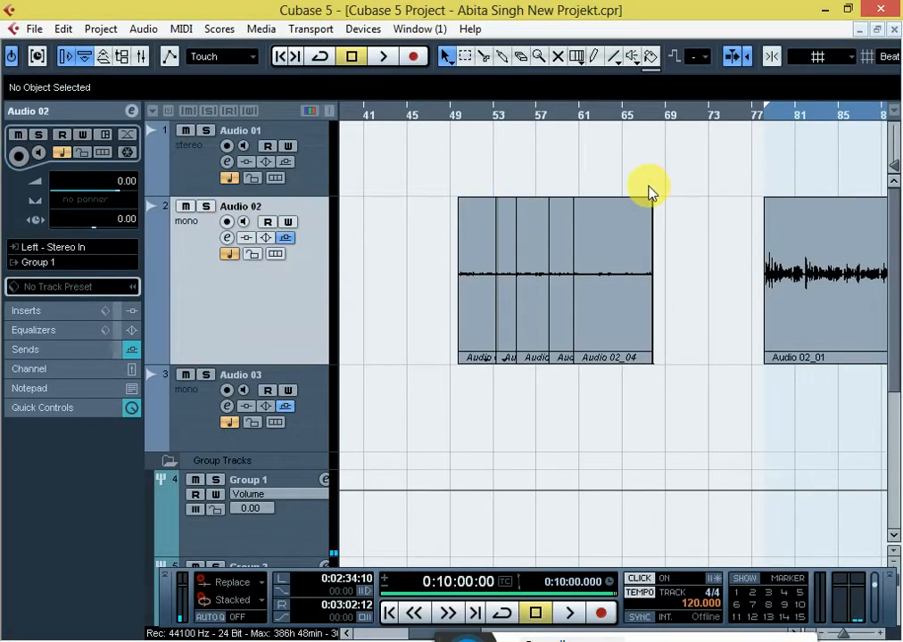
Set the left locator to 0:03:02:08 and move the transport panel up over the group tracks
mouse_move(772, 116)
left_mouse_down()
mouse_move(888, 117)
mouse_move(793, 165)
mouse_move(629, 171)
left_mouse_up()
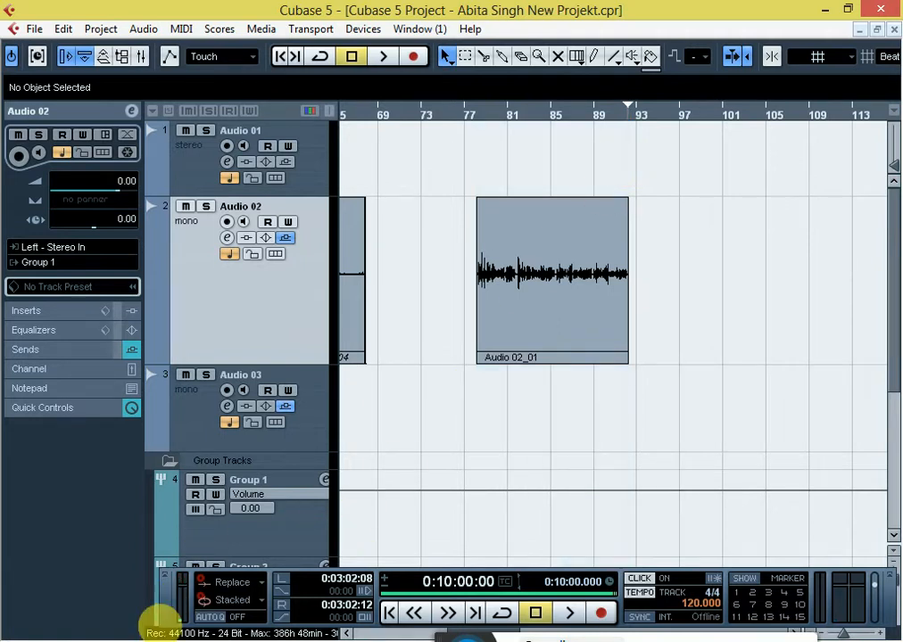
left_click_drag(165, 597, 89, 484)
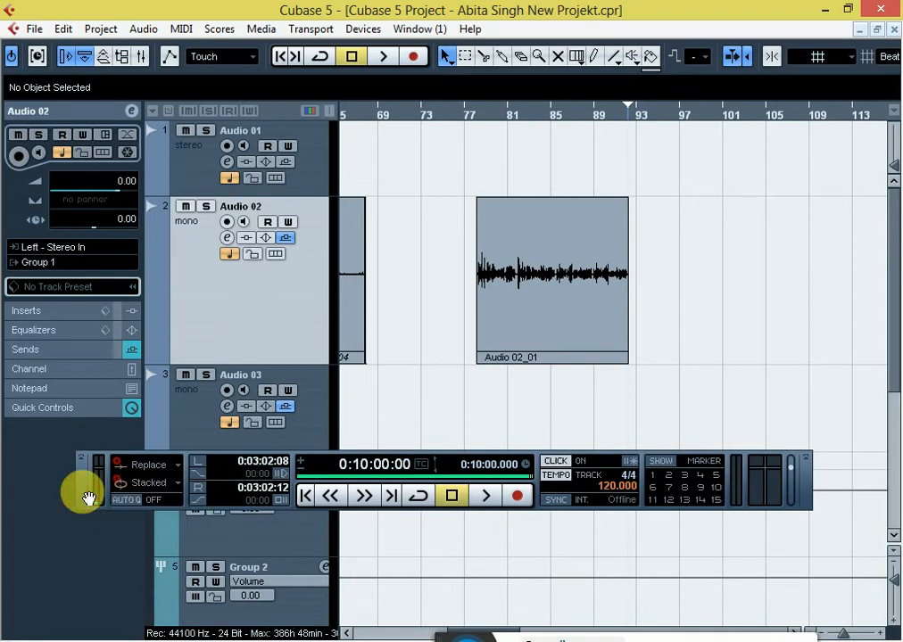
left_click_drag(89, 497, 173, 496)
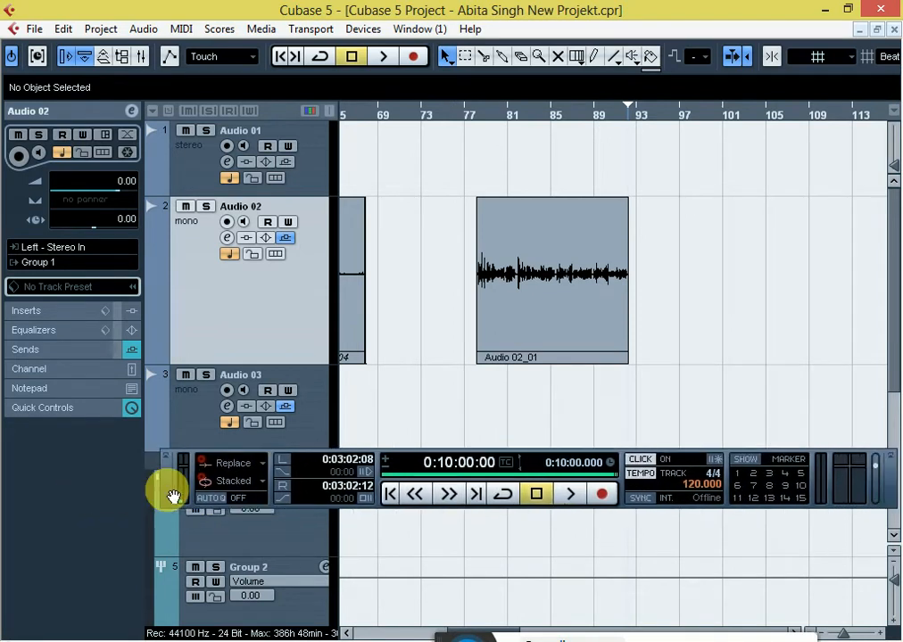
Switch the metronome click off and back on
left_click(637, 459)
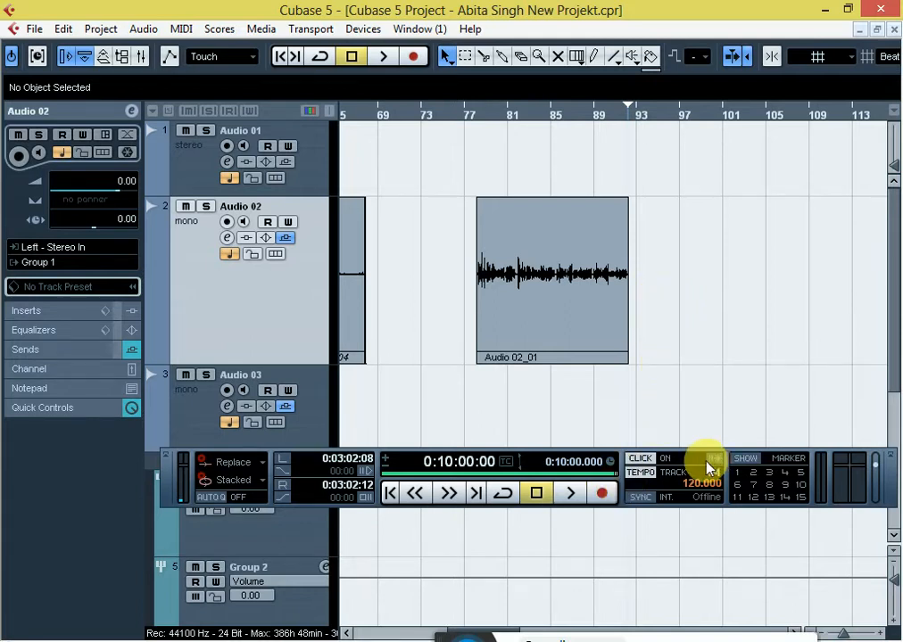
left_click(644, 461)
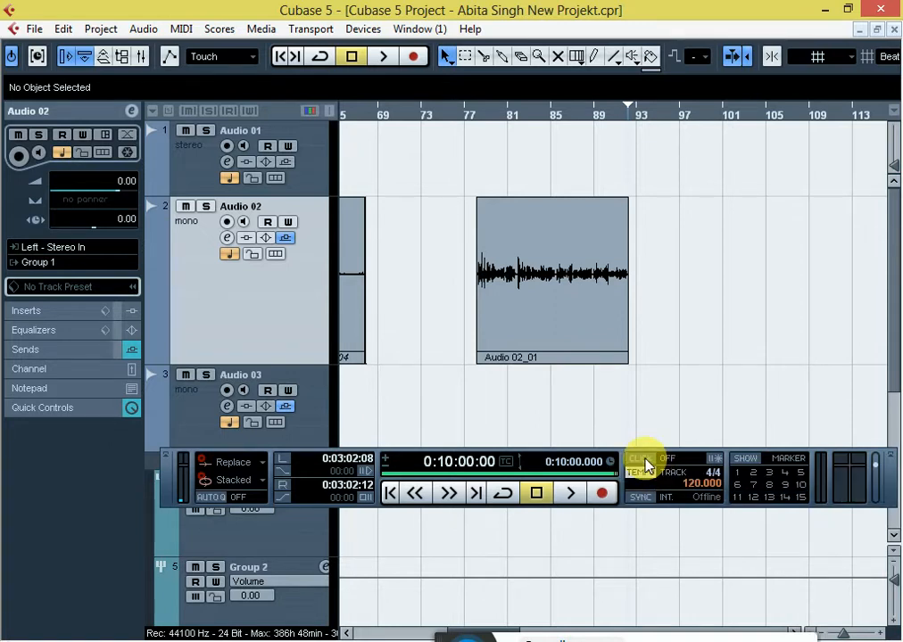
left_click(644, 461)
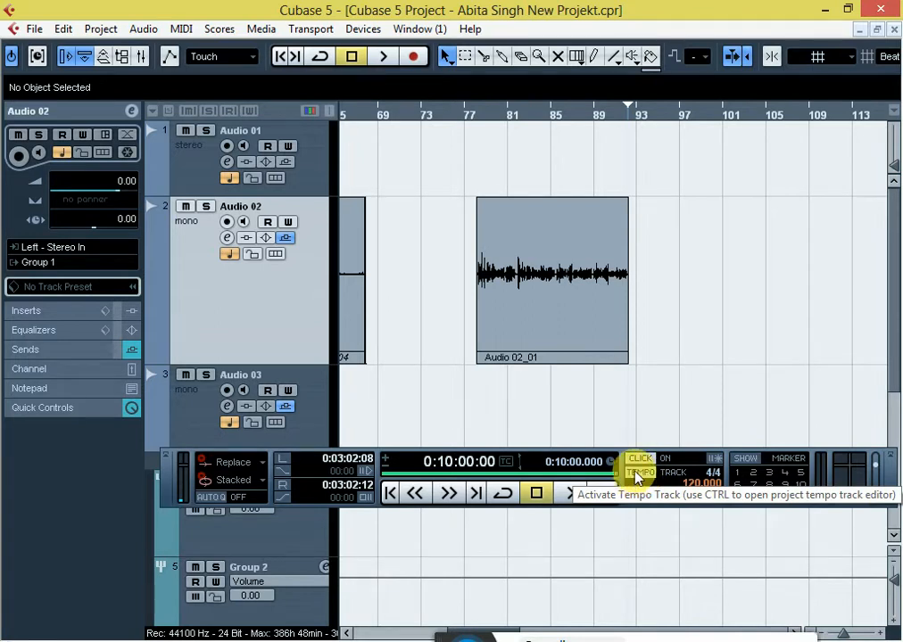
Switch the project to a fixed tempo of 95 BPM and move the transport panel back below the tracks
left_click(641, 480)
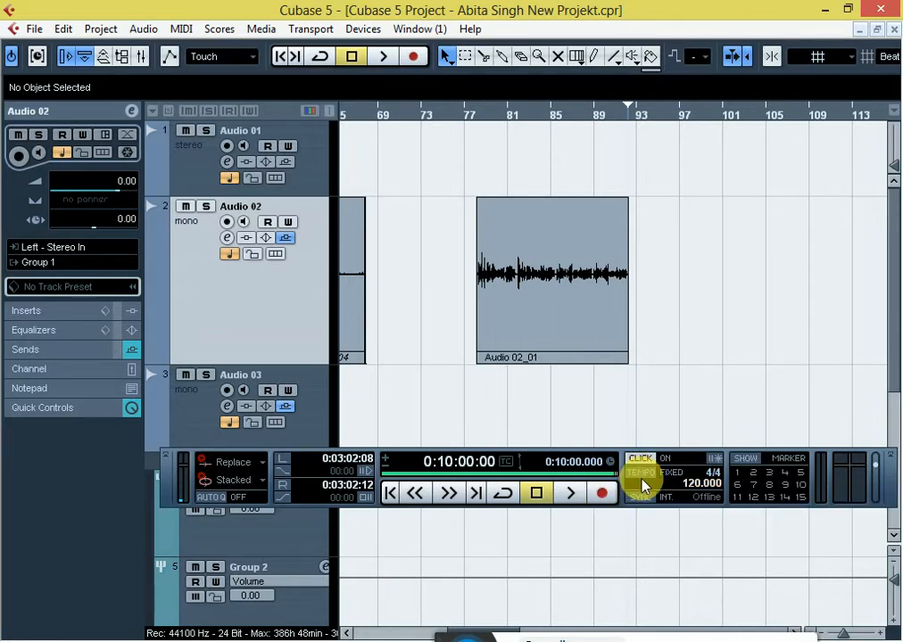
double_click(705, 483)
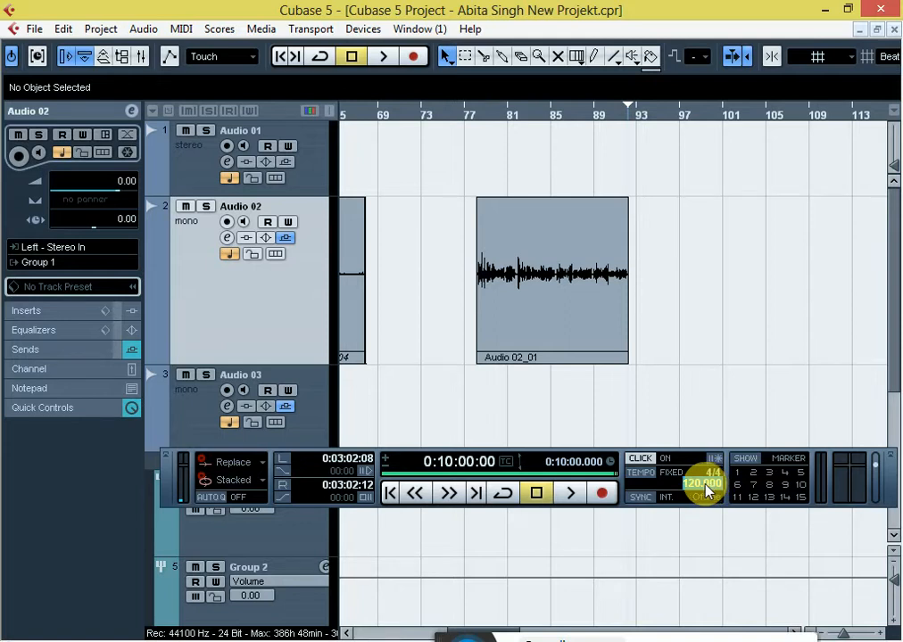
left_click(709, 472)
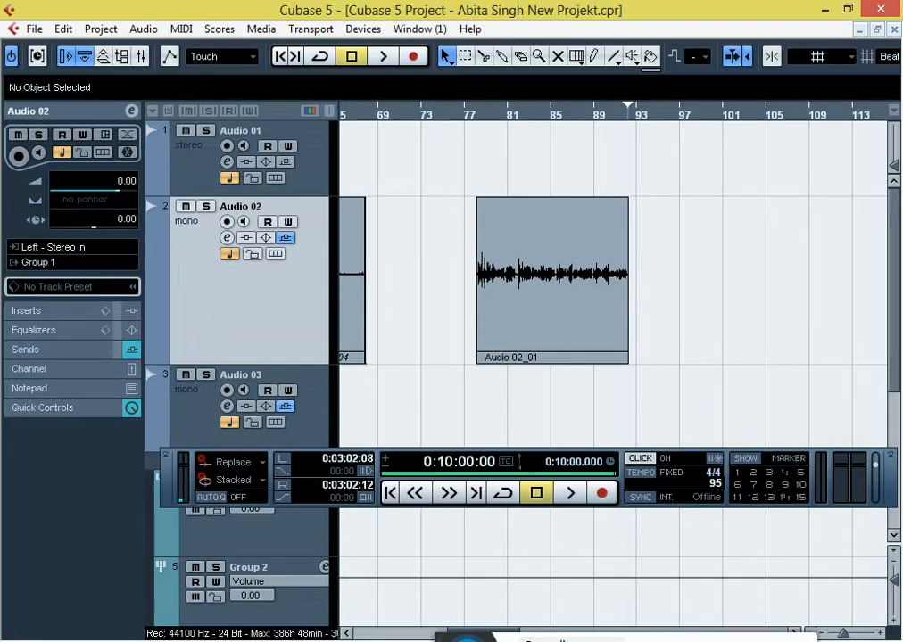
key("Return")
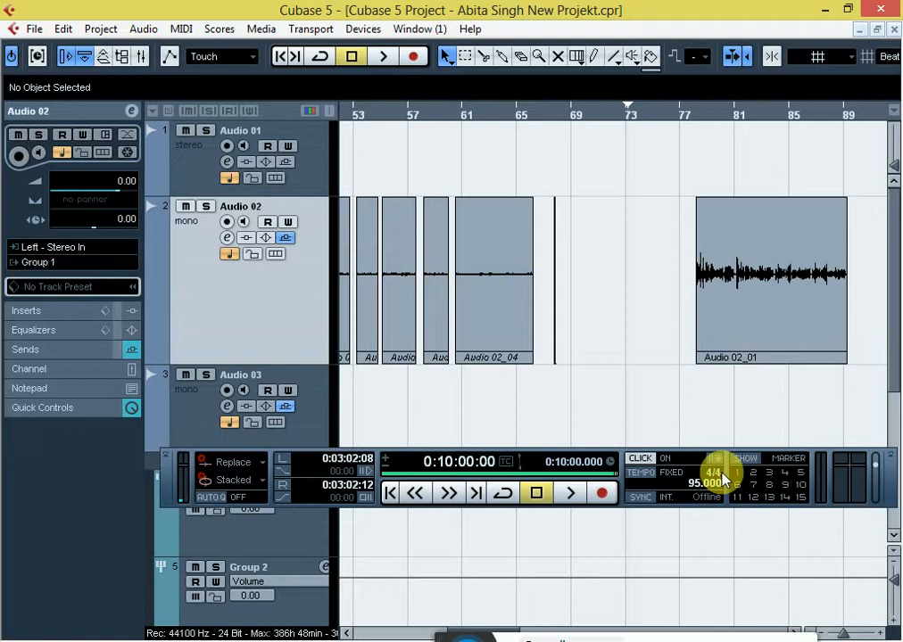
left_click_drag(172, 486, 175, 602)
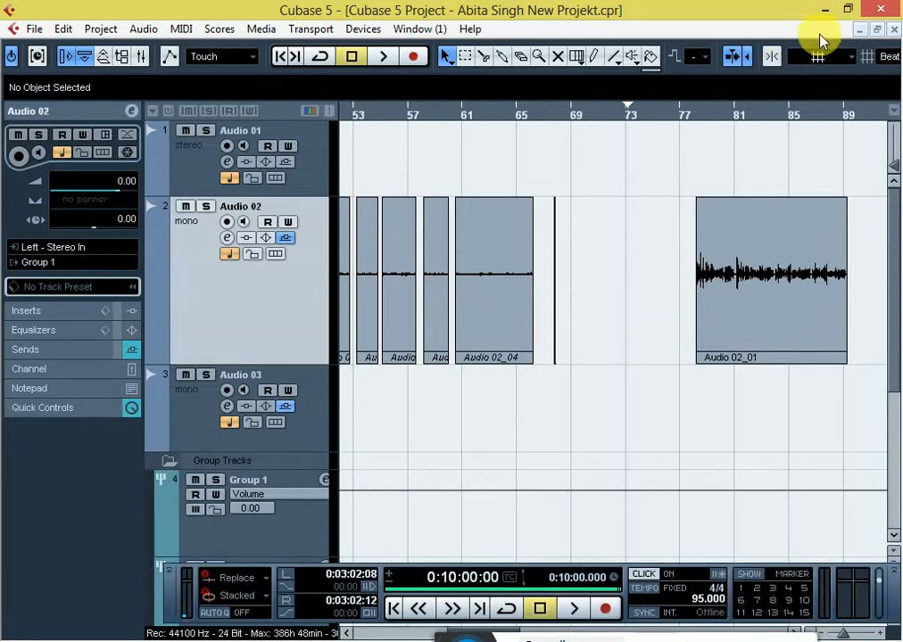
Import "03 - Use Pyar Kahte Hai - 95 - F Minor" from its desktop folder onto the Audio 01 track and move the clip to about bar 97
left_click(825, 10)
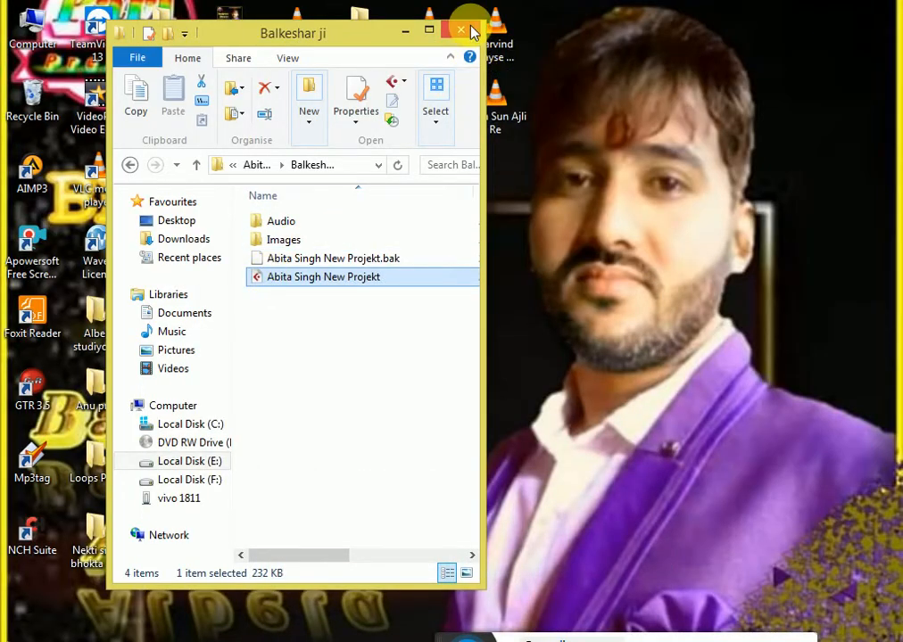
left_click(462, 32)
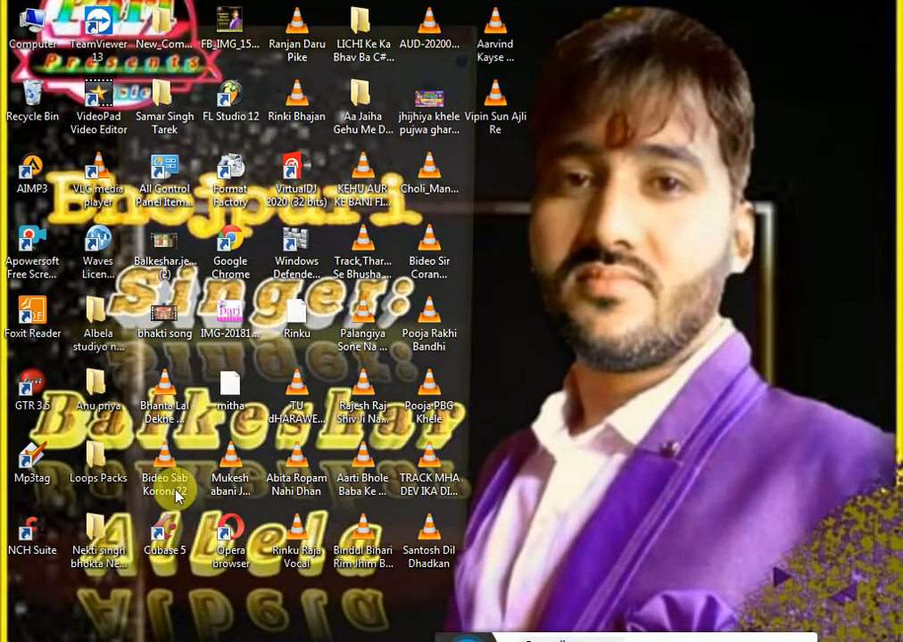
double_click(96, 532)
left_click(332, 240)
left_click_drag(333, 222, 786, 163)
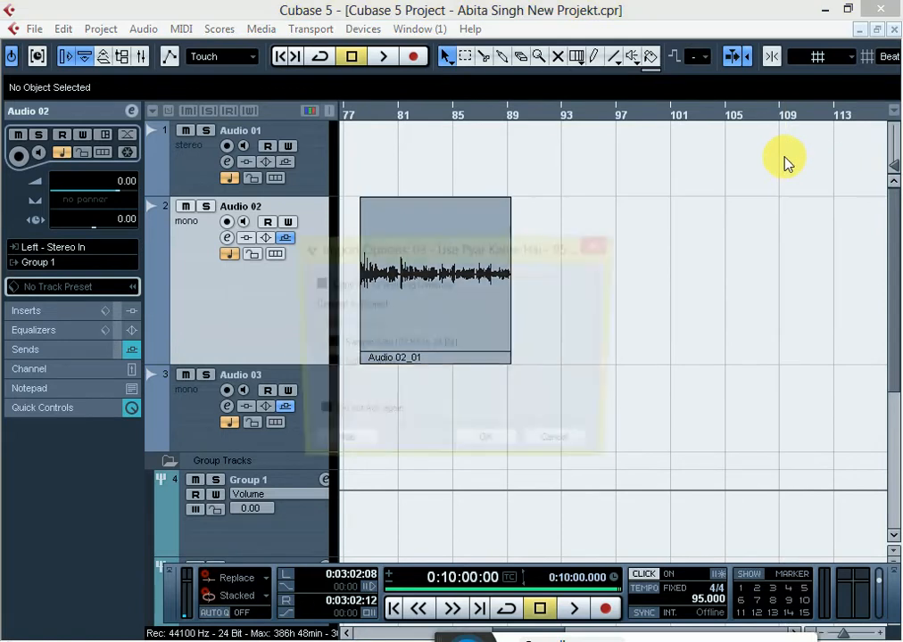
left_click(486, 448)
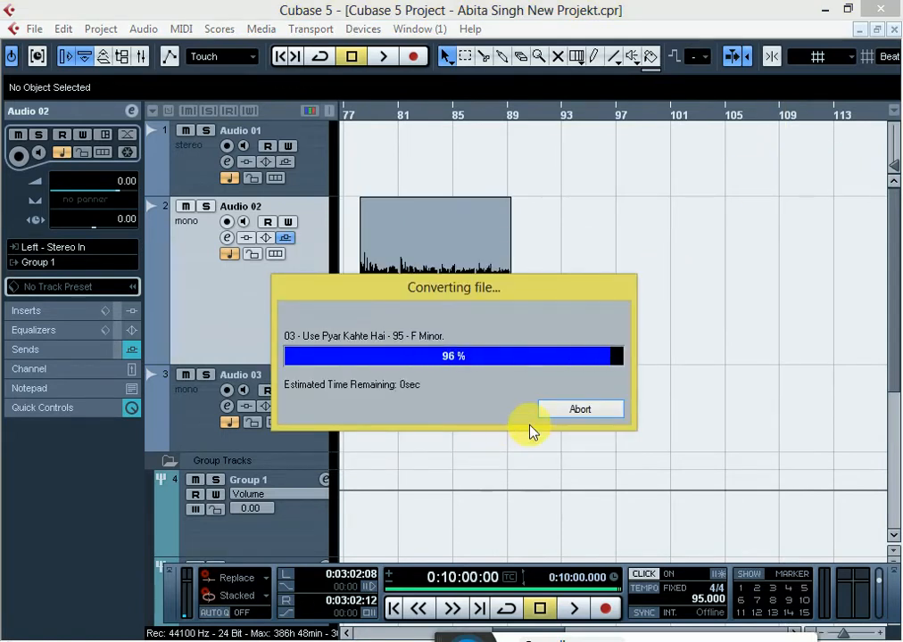
left_click_drag(843, 147, 681, 186)
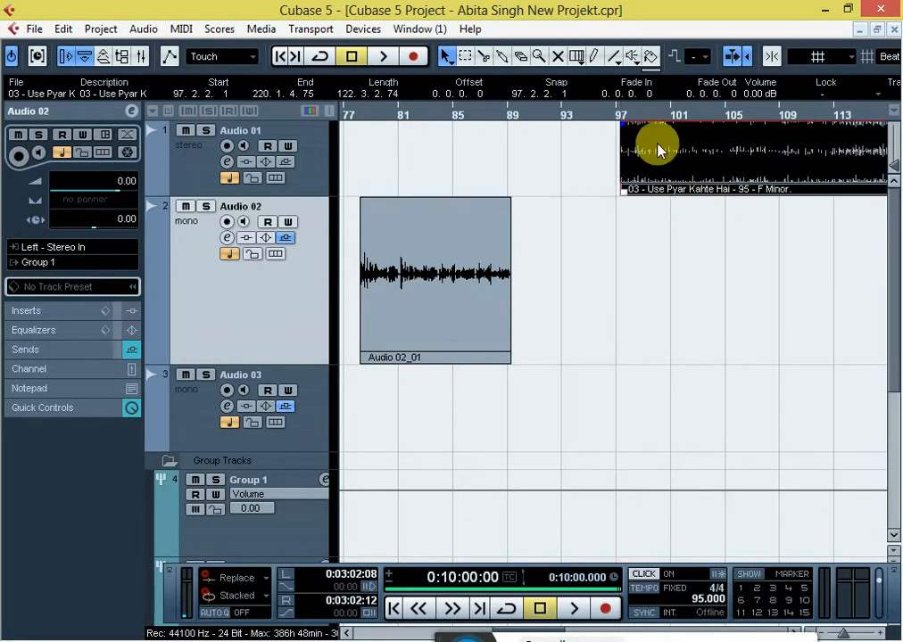
Turn snap on and move the backing track clip on Audio 01 so it starts exactly at bar 97
left_click(654, 112)
left_click_drag(654, 112, 490, 157)
left_click_drag(383, 132, 413, 141)
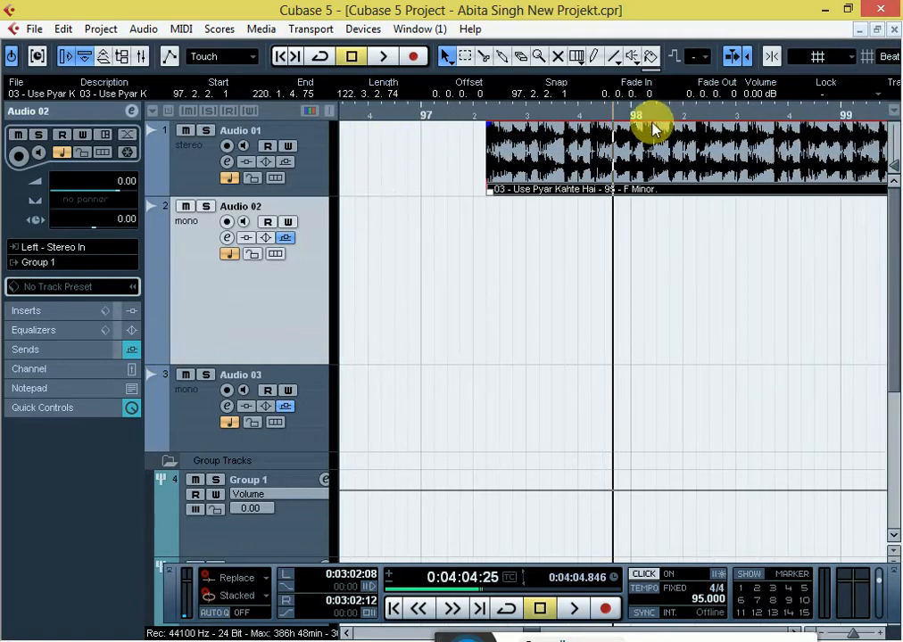
key("g")
key("g")
key("g")
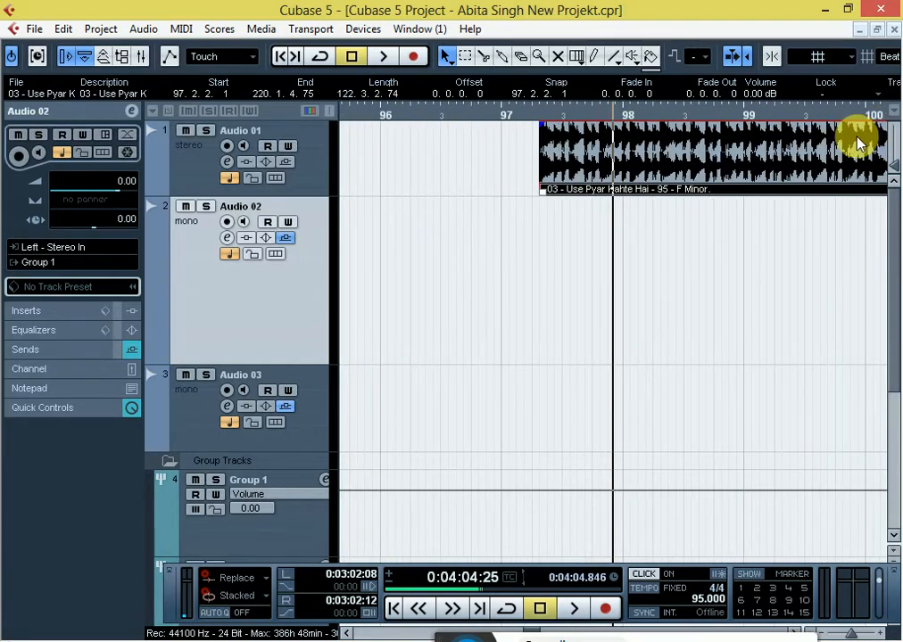
key("h")
key("h")
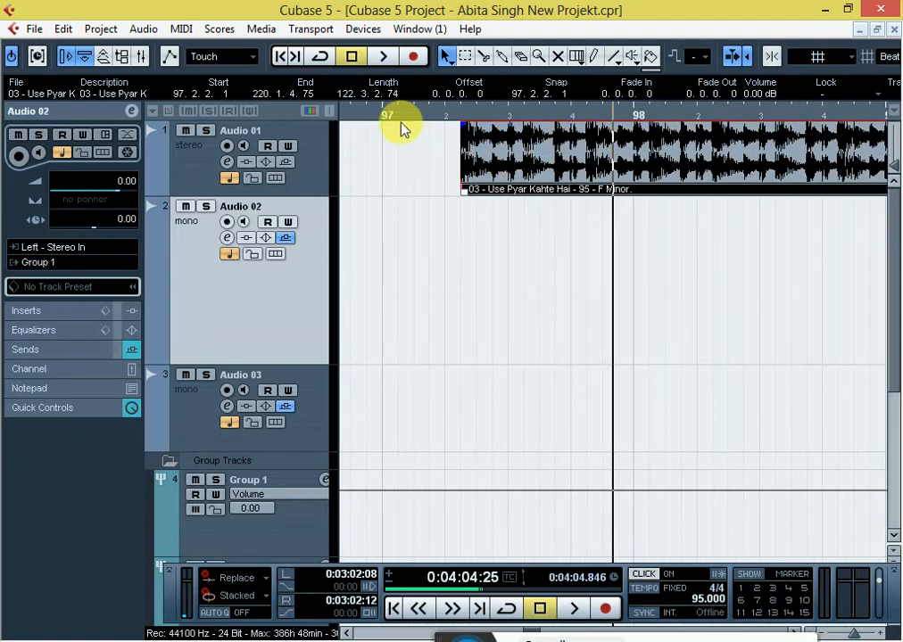
left_click(771, 58)
left_click_drag(528, 169, 446, 179)
Play the backing track from bar 97 with the metronome click to check it against the beat grid, and stop playback
left_click(383, 116)
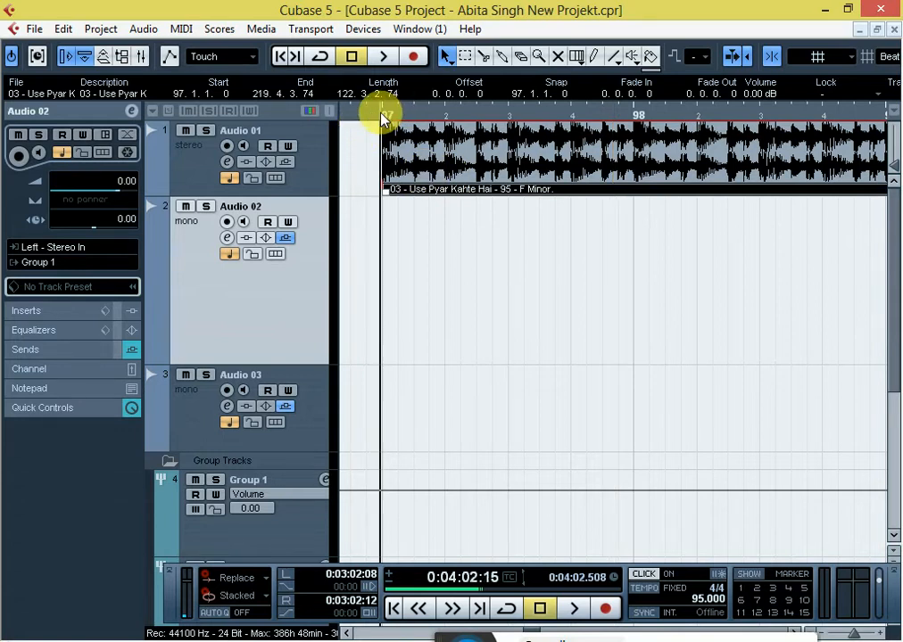
key("h")
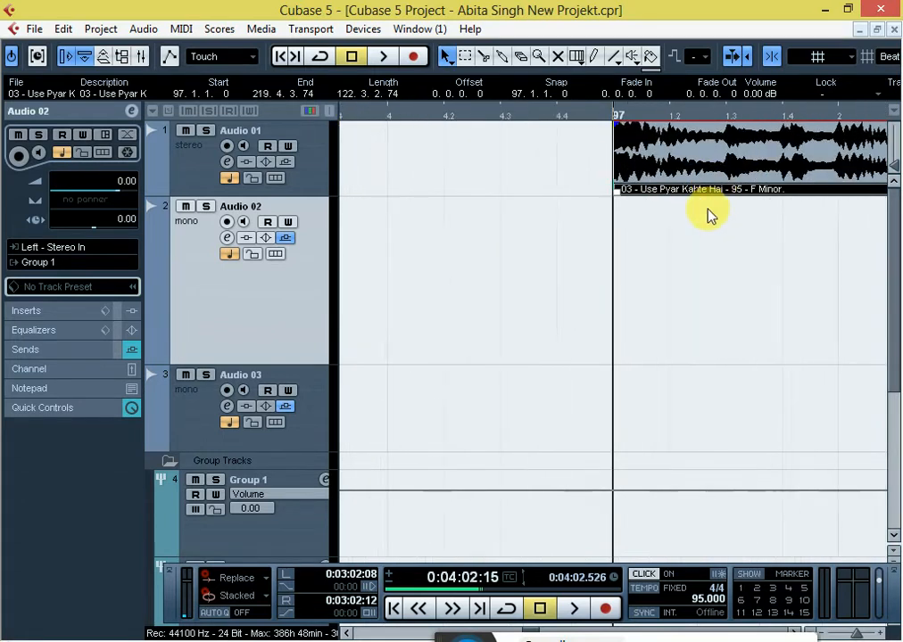
key("h")
key("g")
key("g")
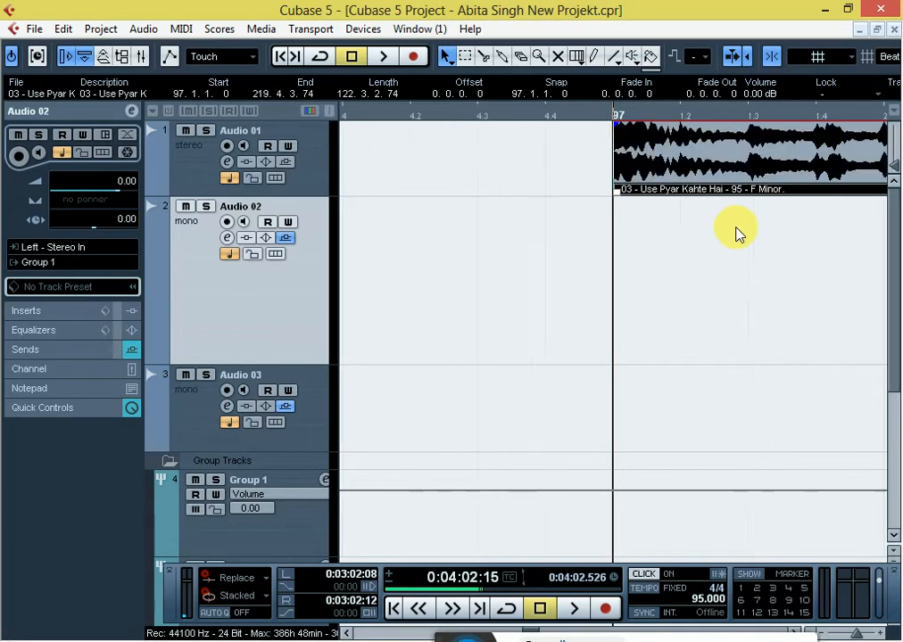
key("space")
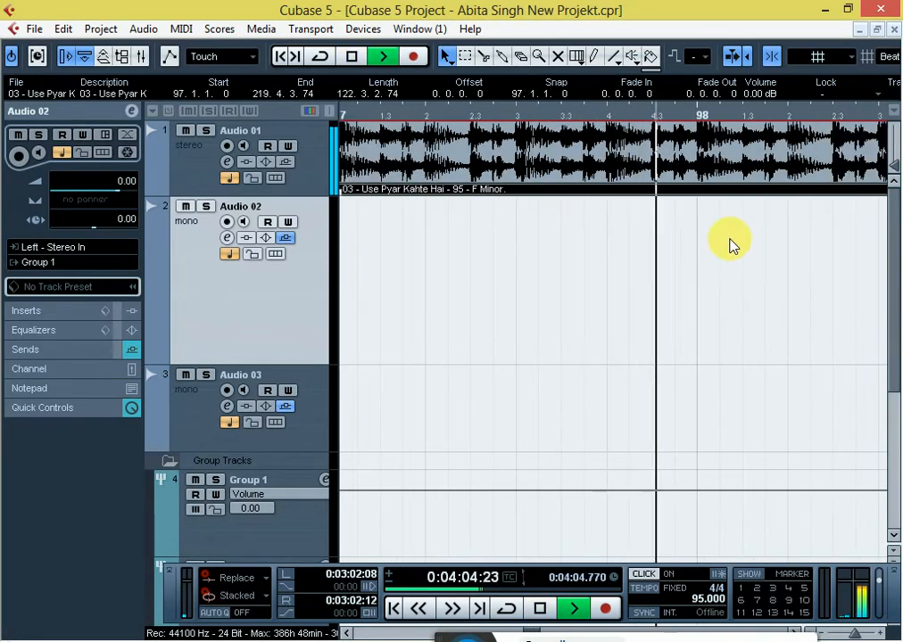
key("g")
key("g")
key("g")
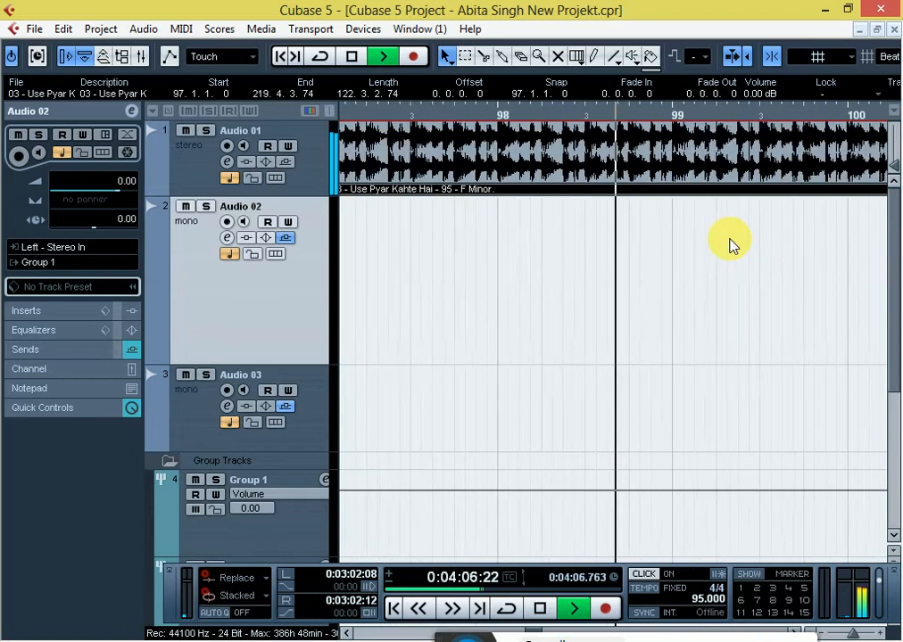
key("g")
key("g")
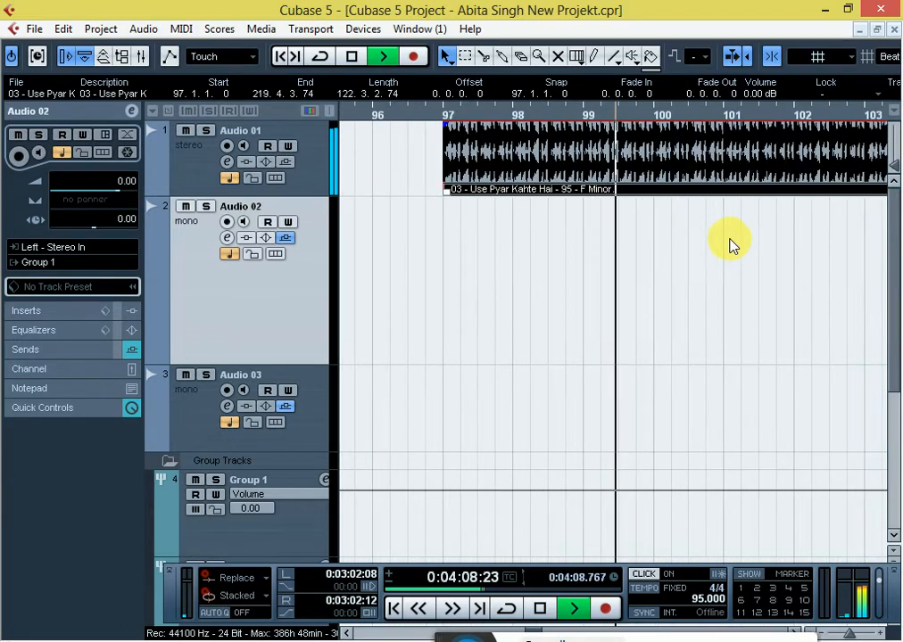
key("g")
key("g")
key("g")
key("g")
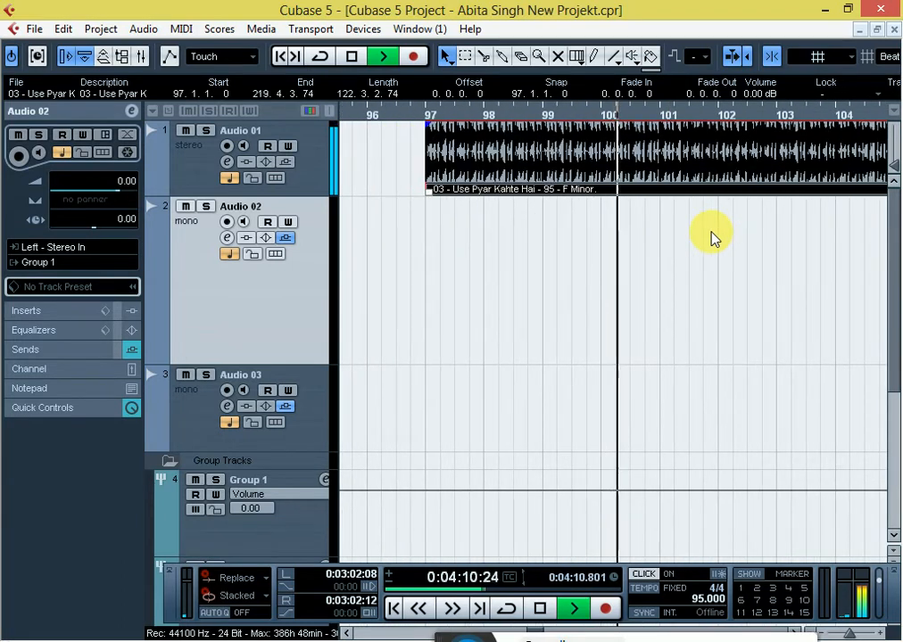
key("h")
key("h")
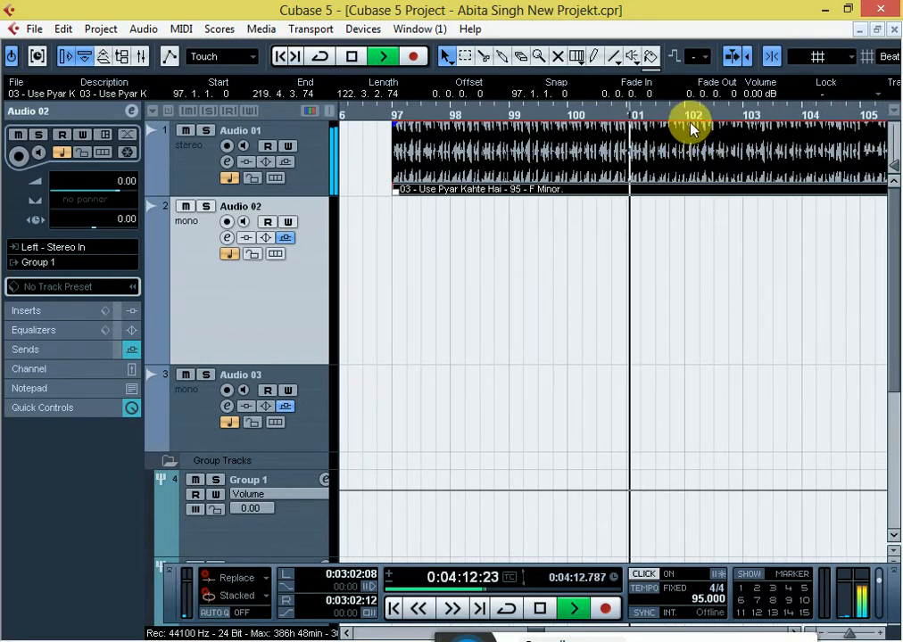
key("space")
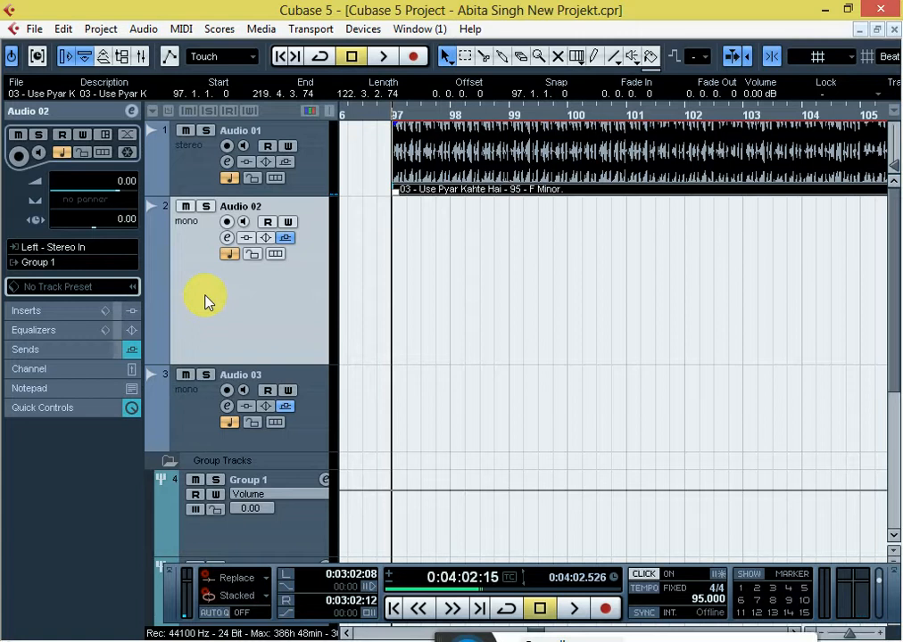
Open the channel settings of Audio 02 and load the Auto-Tune 5 plug-in into the first insert slot
left_click(225, 243)
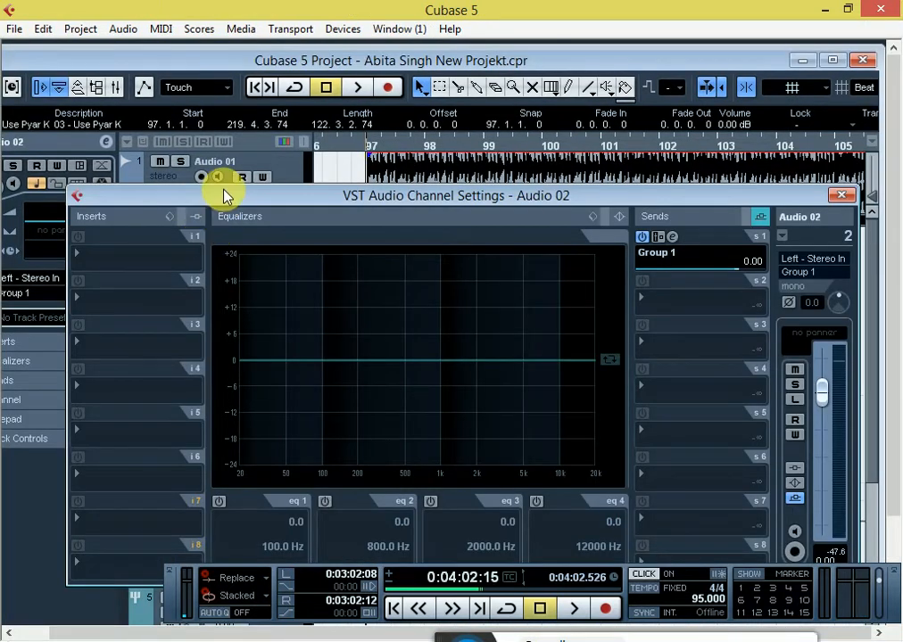
left_click_drag(224, 191, 218, 116)
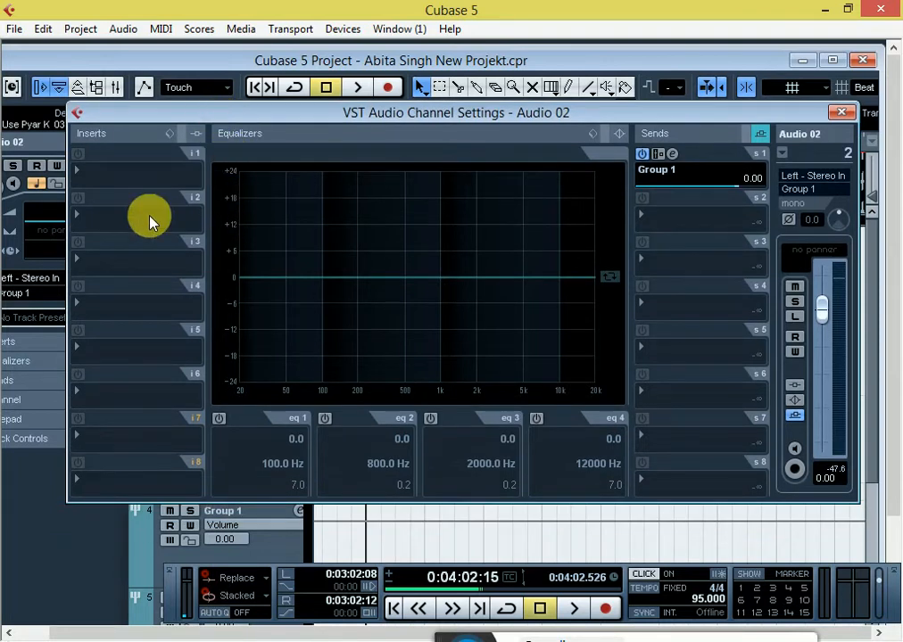
left_click(122, 175)
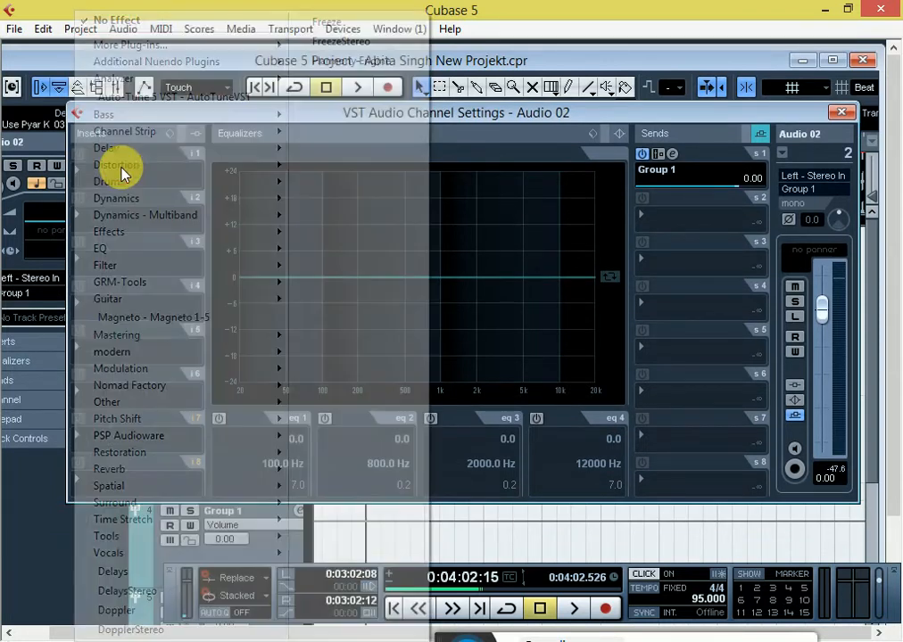
left_click(158, 96)
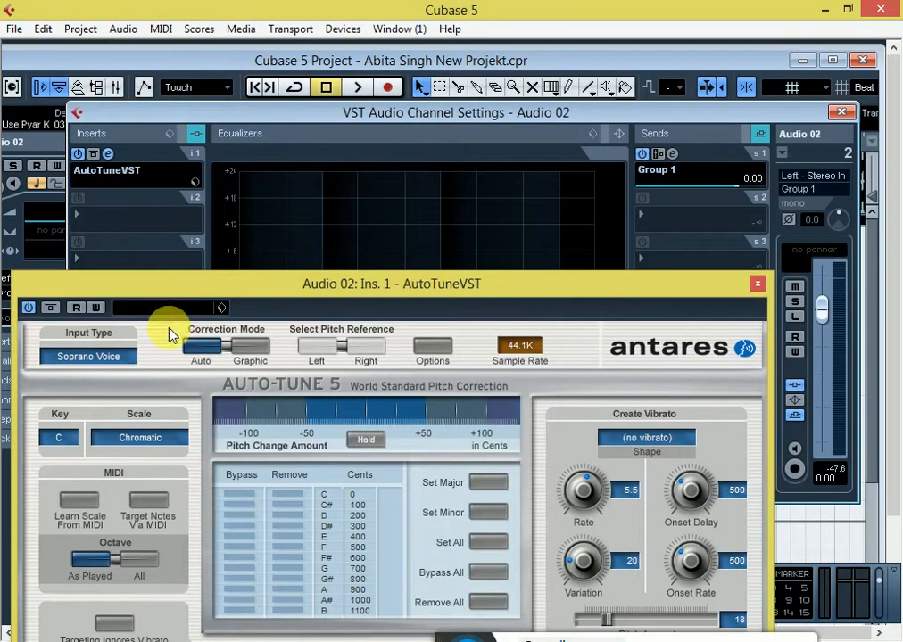
left_click_drag(163, 294, 230, 145)
Set Auto-Tune's key to F and its scale to Minor
left_click(136, 294)
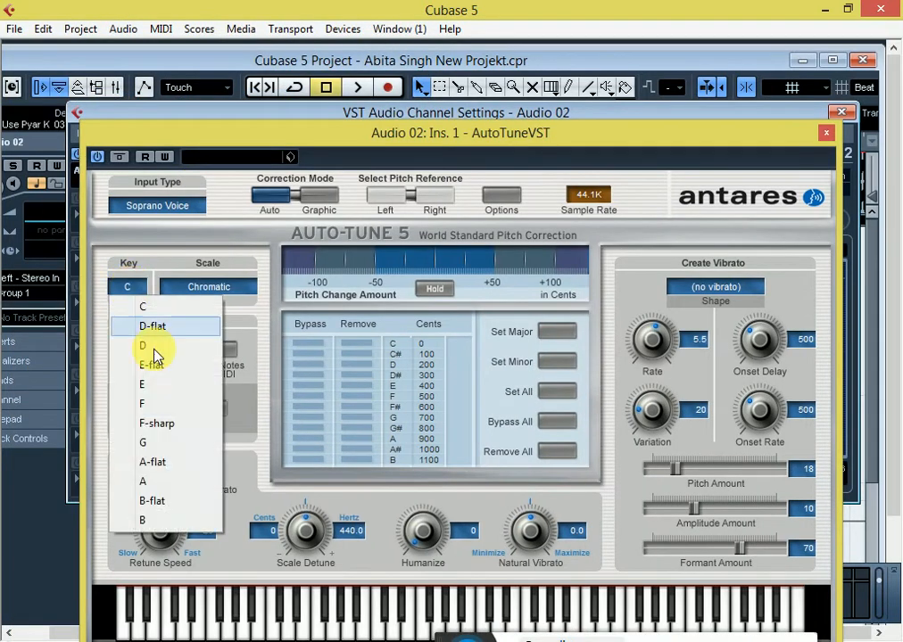
left_click(157, 404)
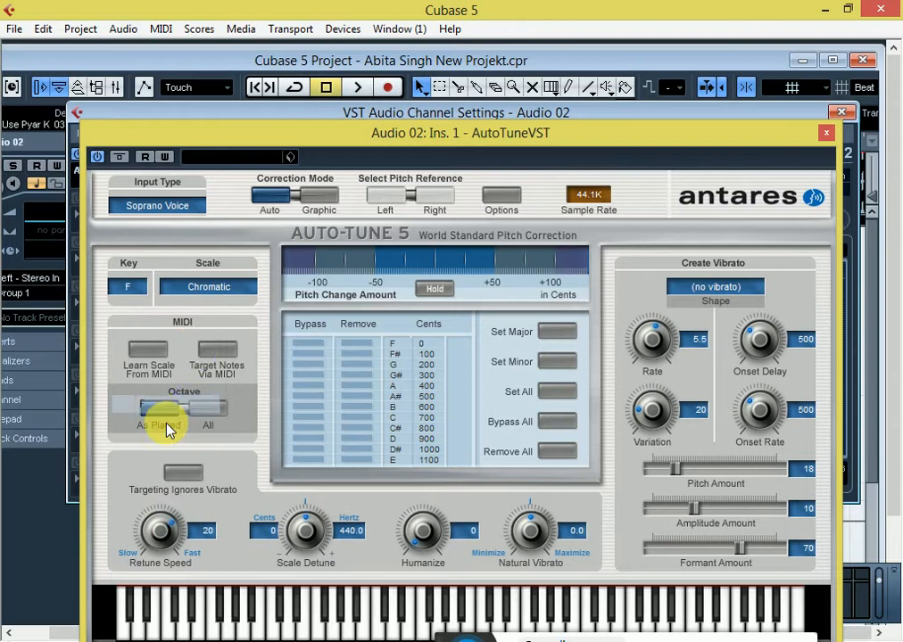
left_click(211, 287)
left_click(299, 107)
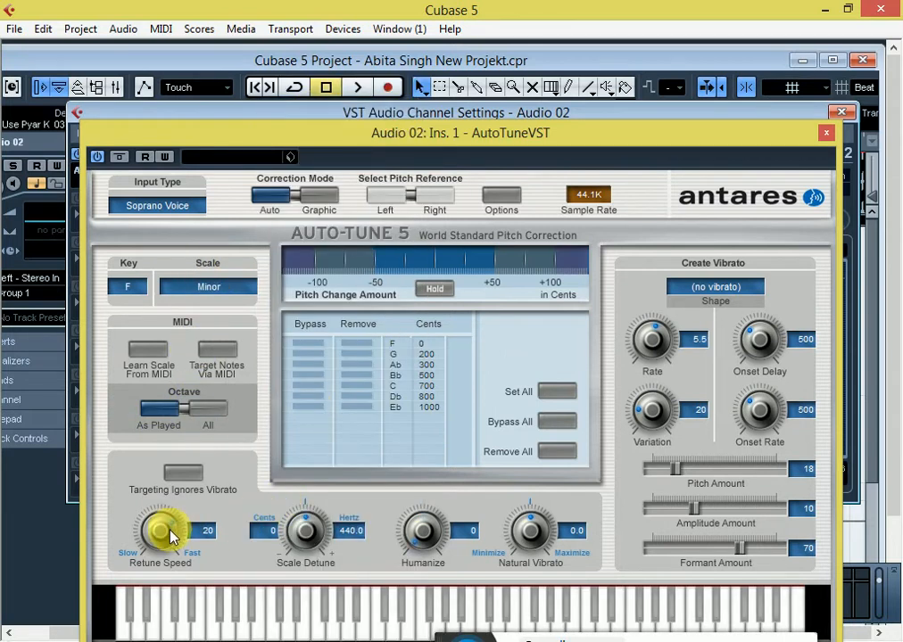
Set Auto-Tune's Retune Speed, Pitch Amount and Amplitude Amount to 0 and Formant Amount to 100, and close the plug-in and channel windows
left_click_drag(168, 533, 150, 291)
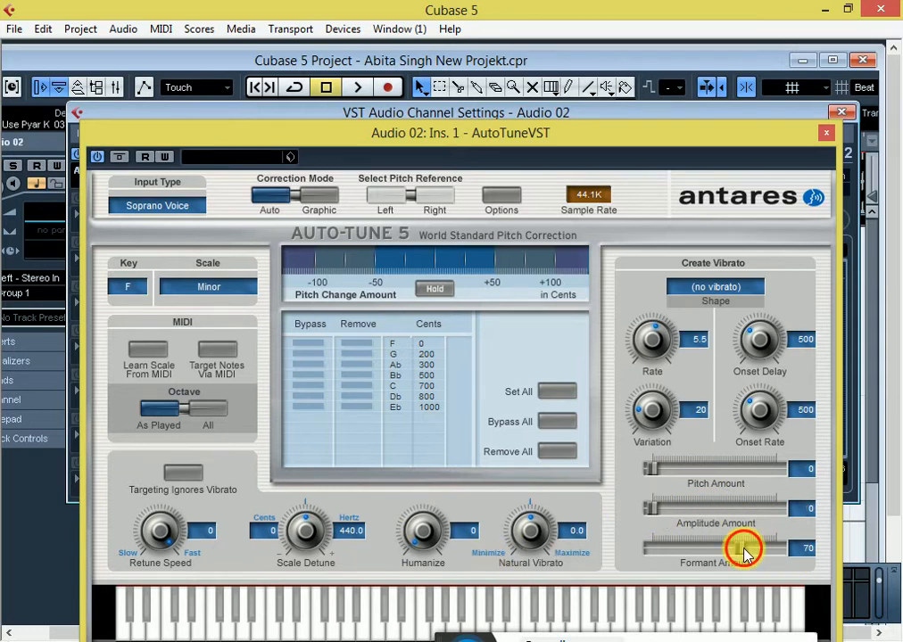
left_click_drag(745, 553, 888, 447)
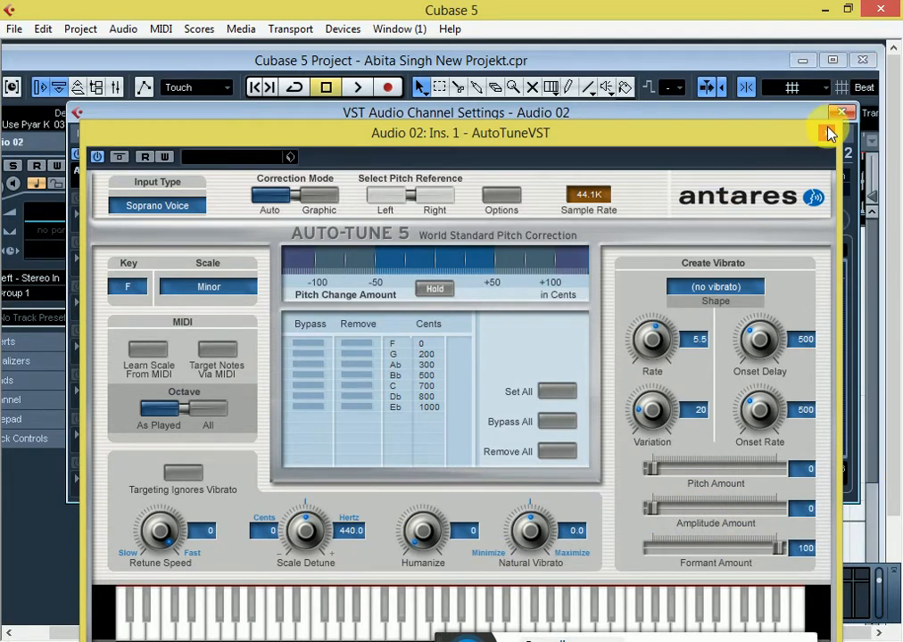
left_click(827, 133)
left_click(836, 116)
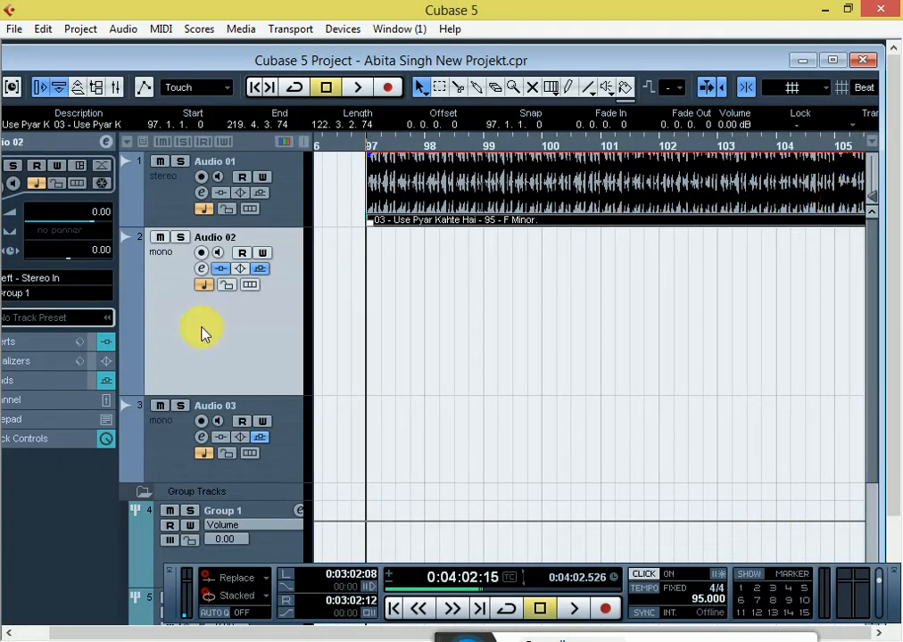
Switch the Audio 02 input to the right channel of Stereo In
left_click(53, 280)
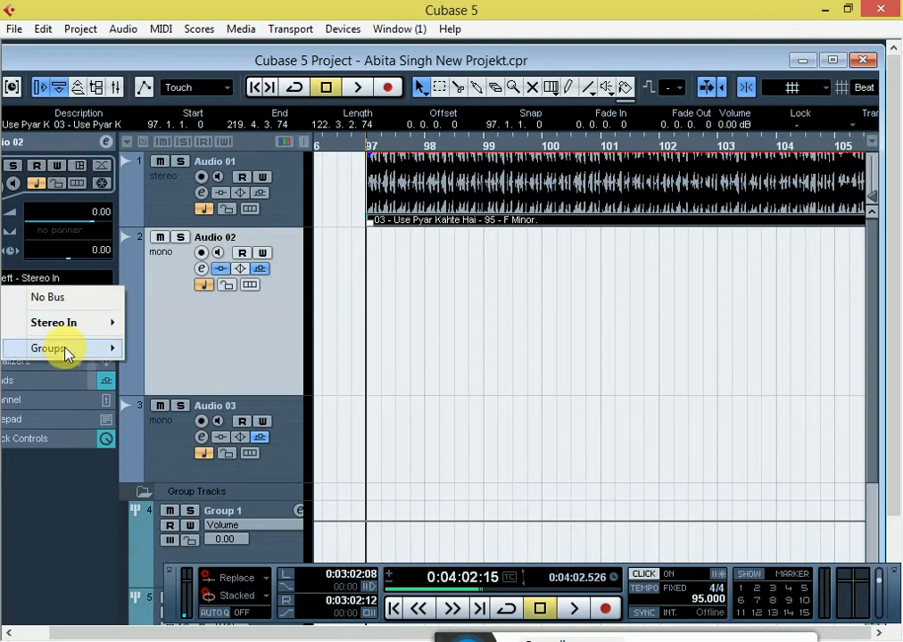
mouse_move(95, 321)
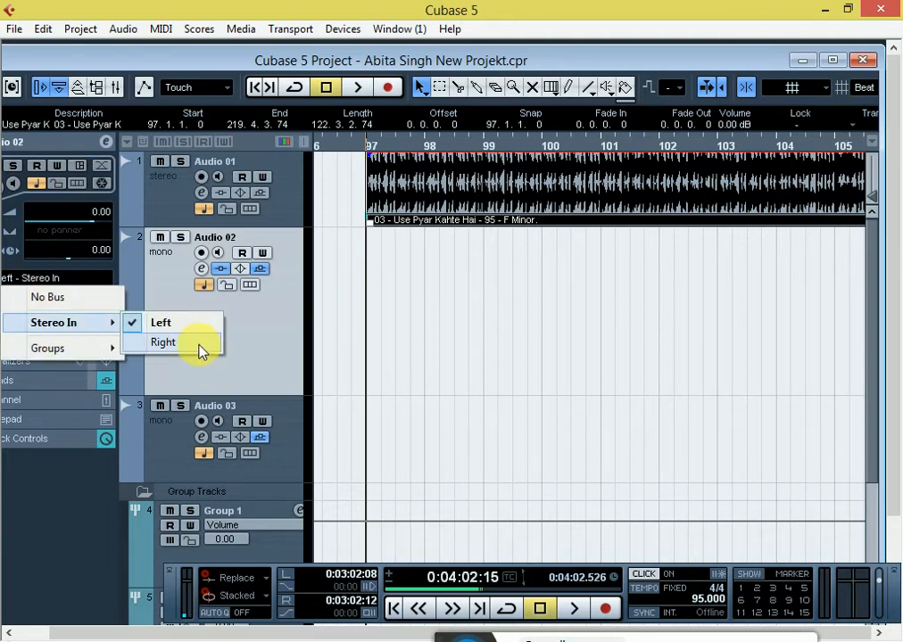
left_click(165, 342)
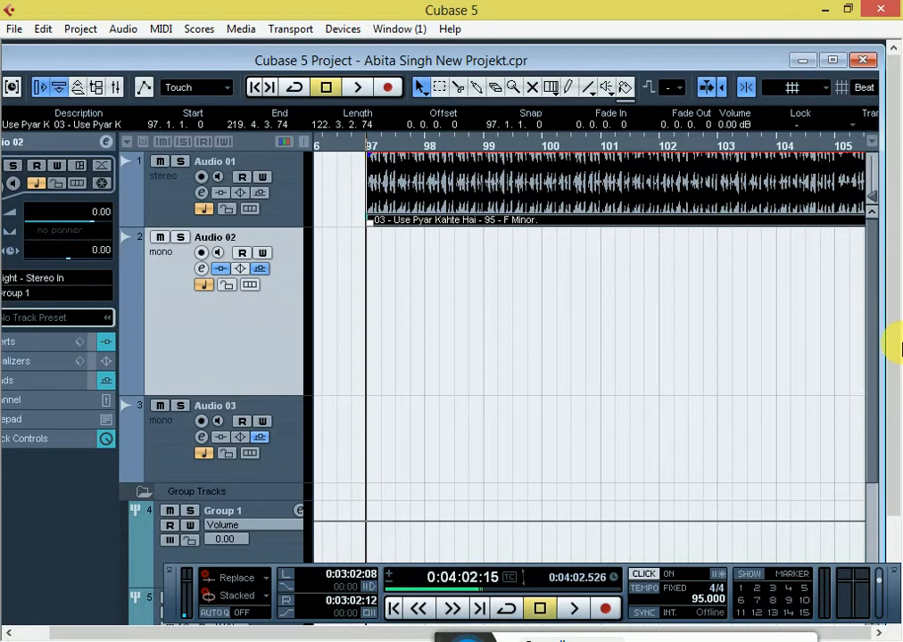
Play the backing track from 0:04:42:09, just before bar 113
key("g")
key("g")
key("g")
key("g")
key("g")
key("g")
key("g")
key("g")
key("g")
key("g")
key("g")
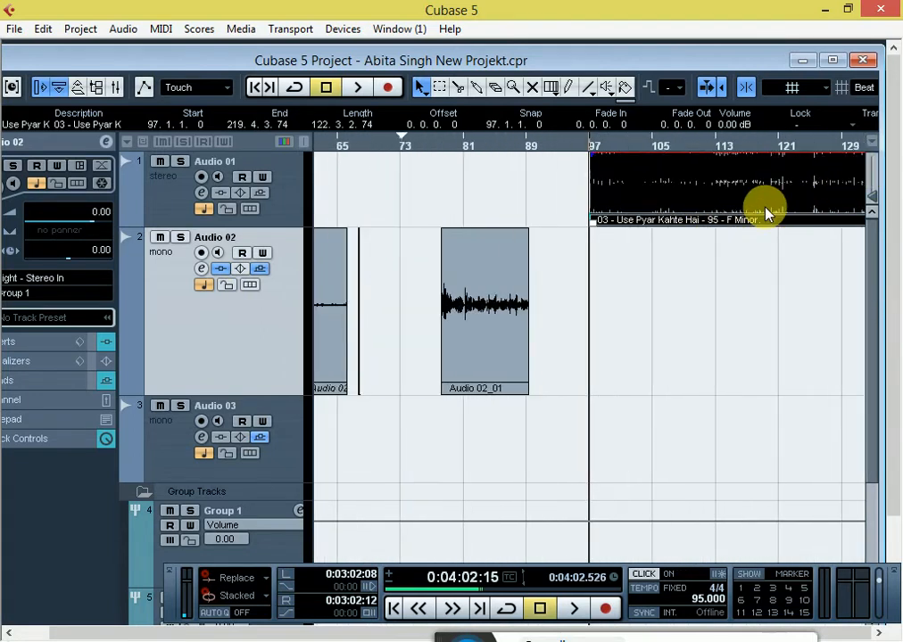
key("g")
left_click(693, 141)
key("h")
key("h")
key("h")
key("h")
key("h")
key("h")
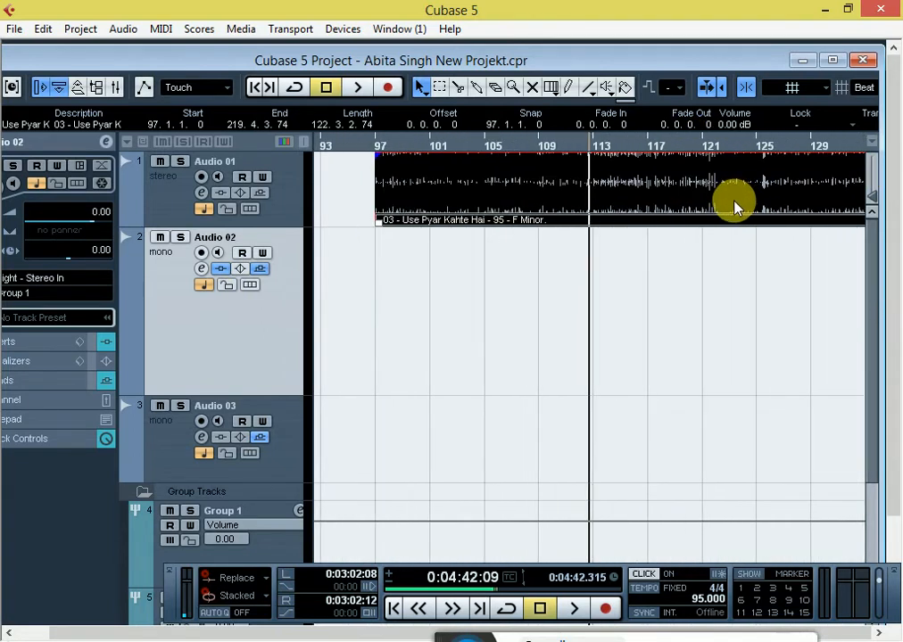
key("space")
Set the left and right locators to 0:04:35:11, play the backing track from just before bar 109, and stop
left_click(548, 143)
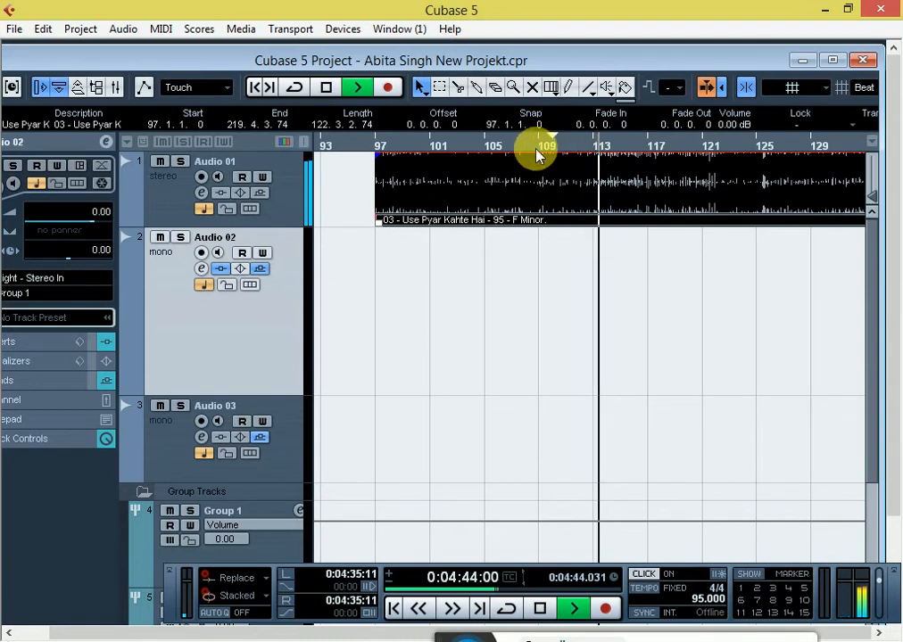
left_click(536, 147)
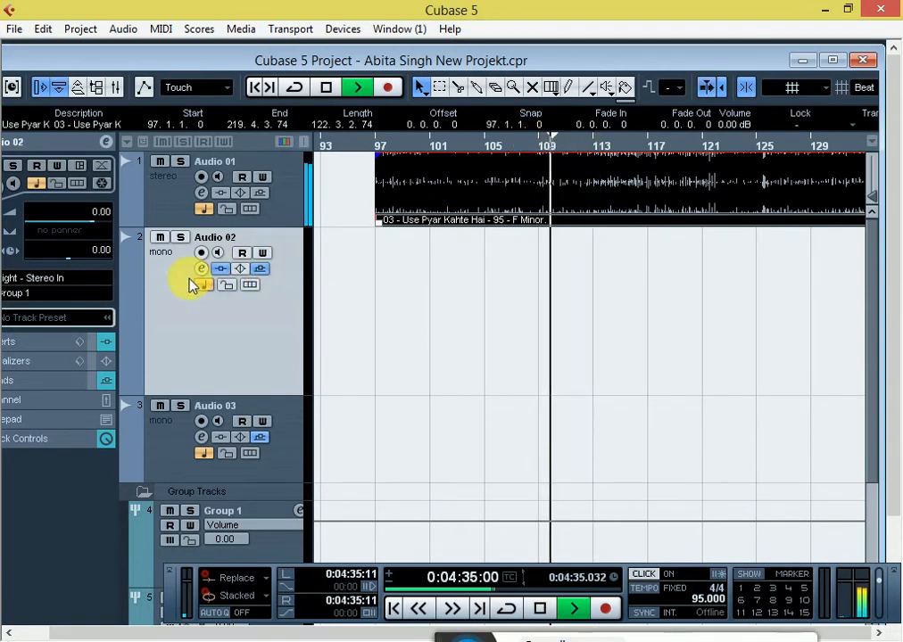
key("space")
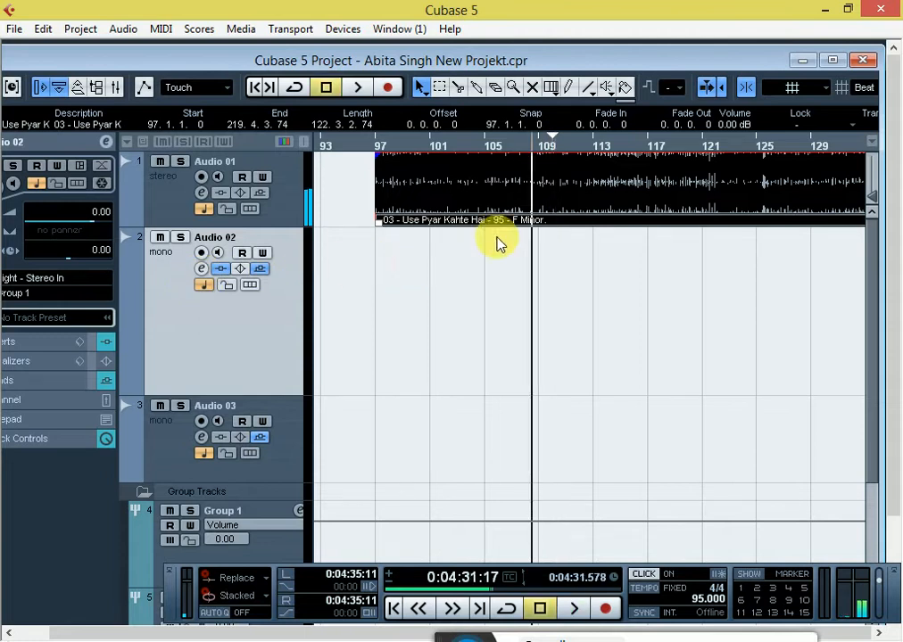
Record-enable Audio 02 during recording to capture a short take around bar 112, and return to the left locator
left_click(554, 142)
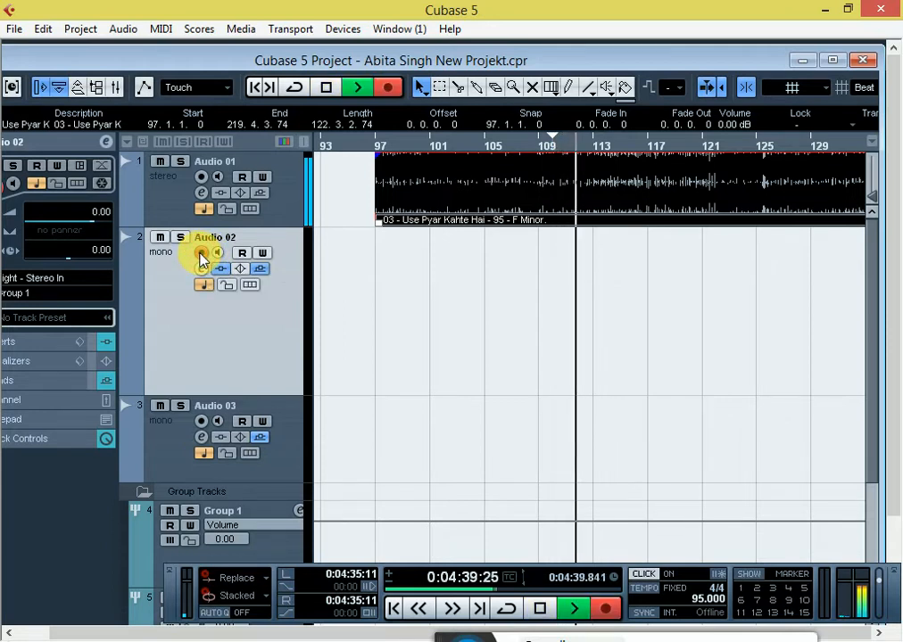
left_click(202, 254)
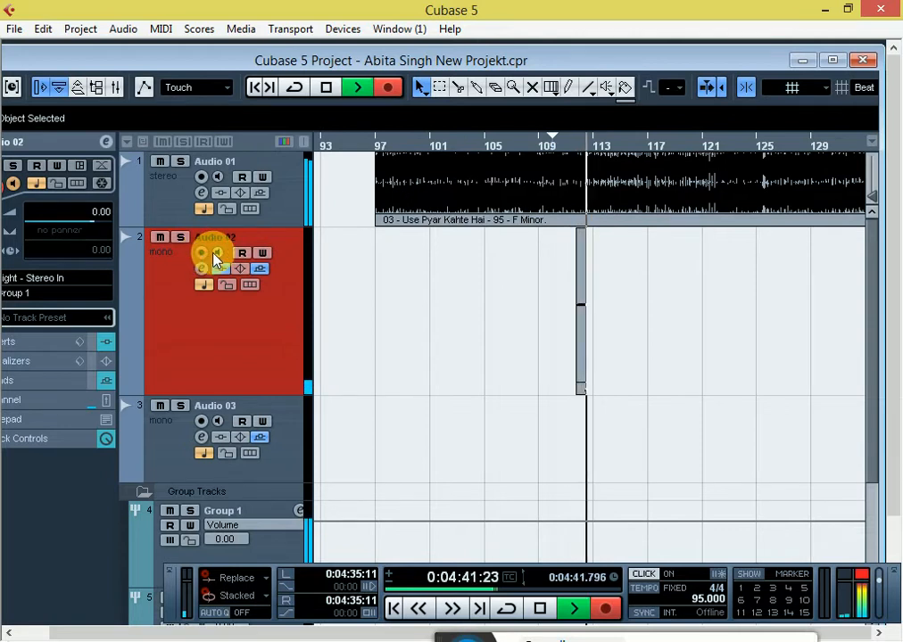
key("KP_1")
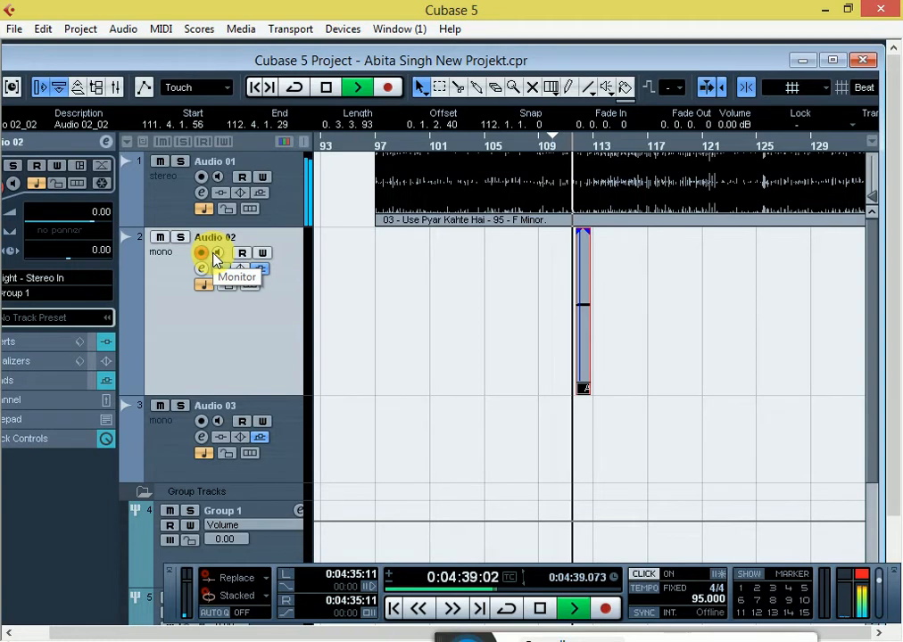
Stop and restart playback of the section just after the left locator twice
key("space")
key("space")
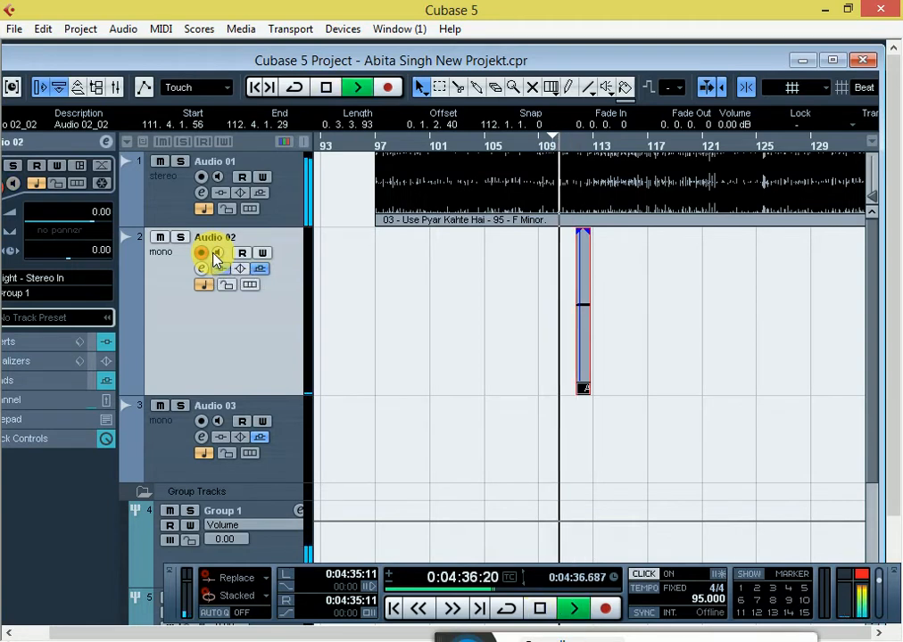
key("space")
key("space")
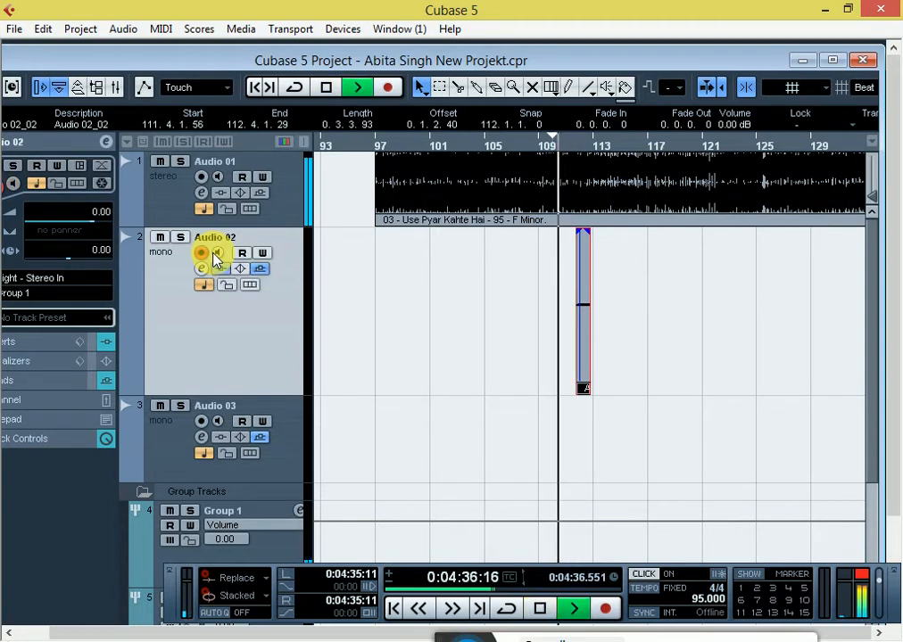
Try a very short recording on Audio 02 around bar 110, and replay the section from just after the left locator
key("KP_Multiply")
key("space")
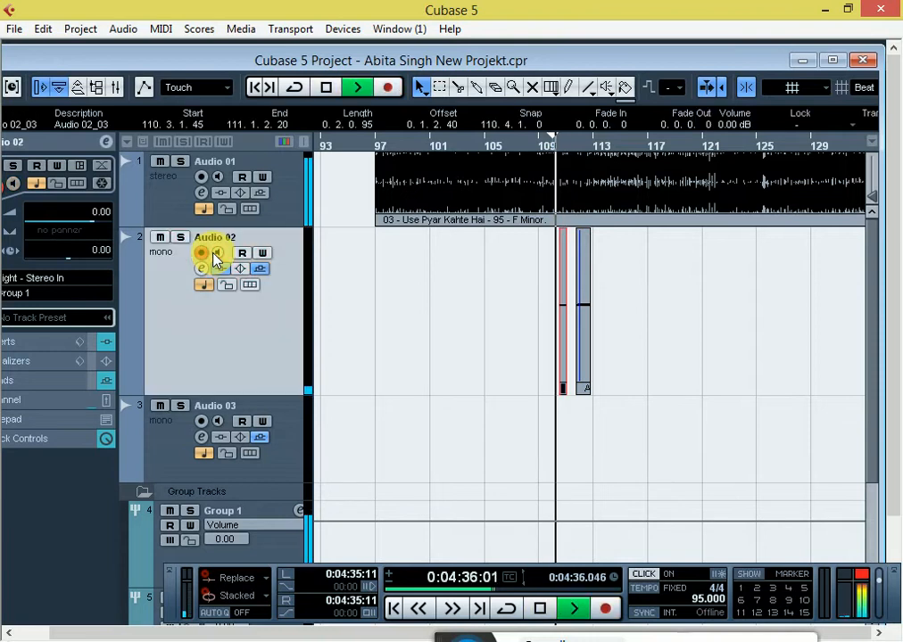
key("space")
left_click(192, 348)
key("space")
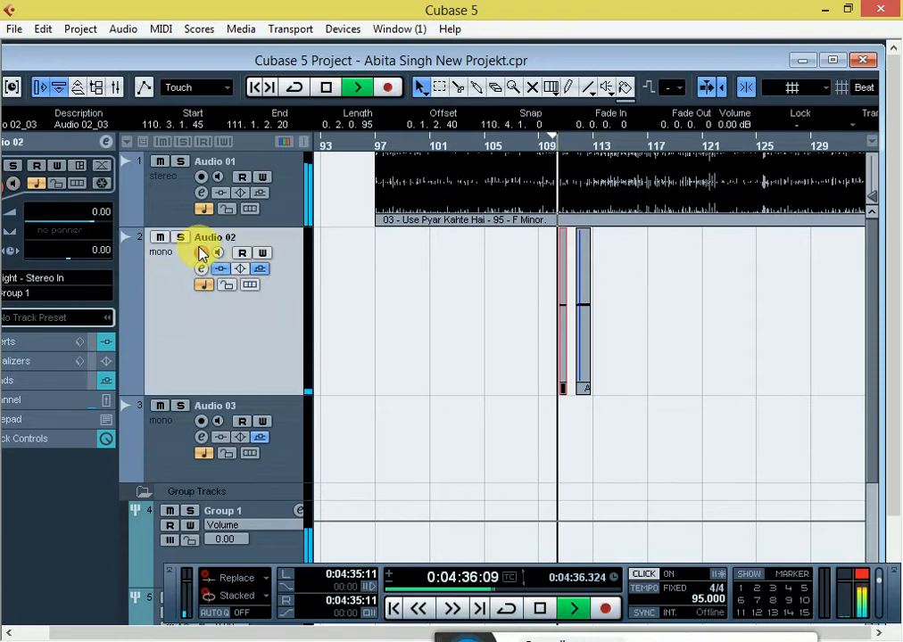
key("space")
Set the Audio 02 input to the Right channel of Stereo In and record-enable the track
left_click(62, 277)
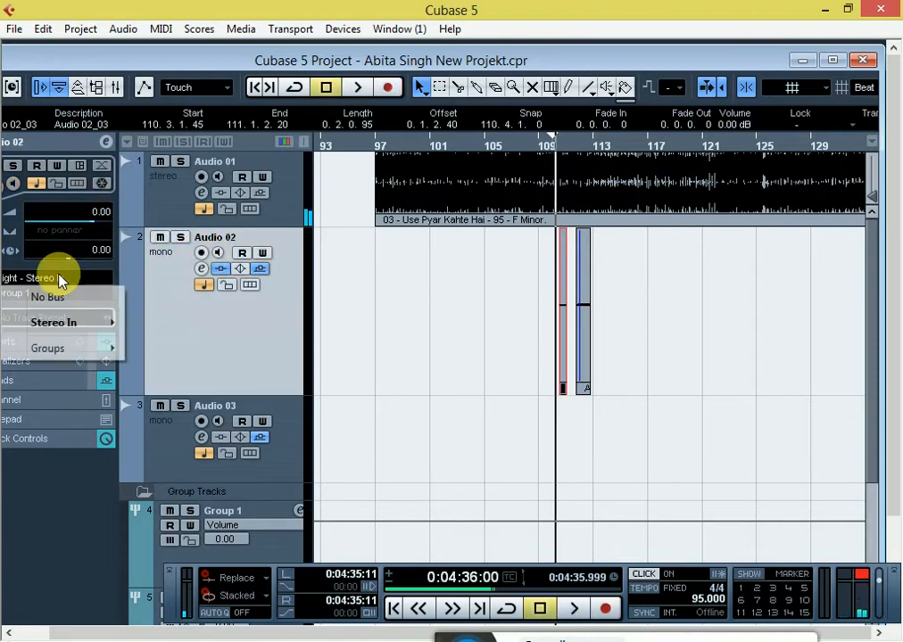
mouse_move(109, 332)
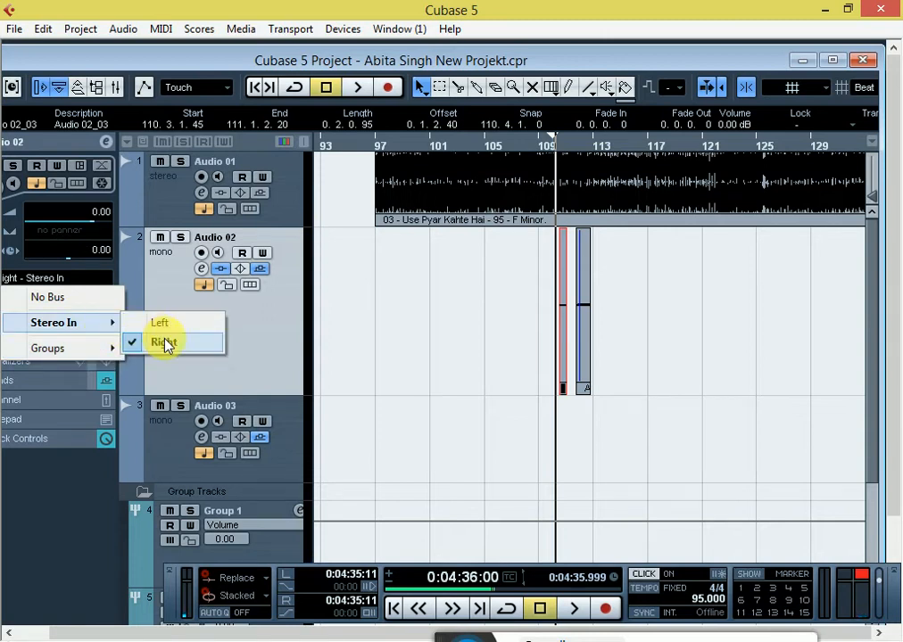
left_click(165, 342)
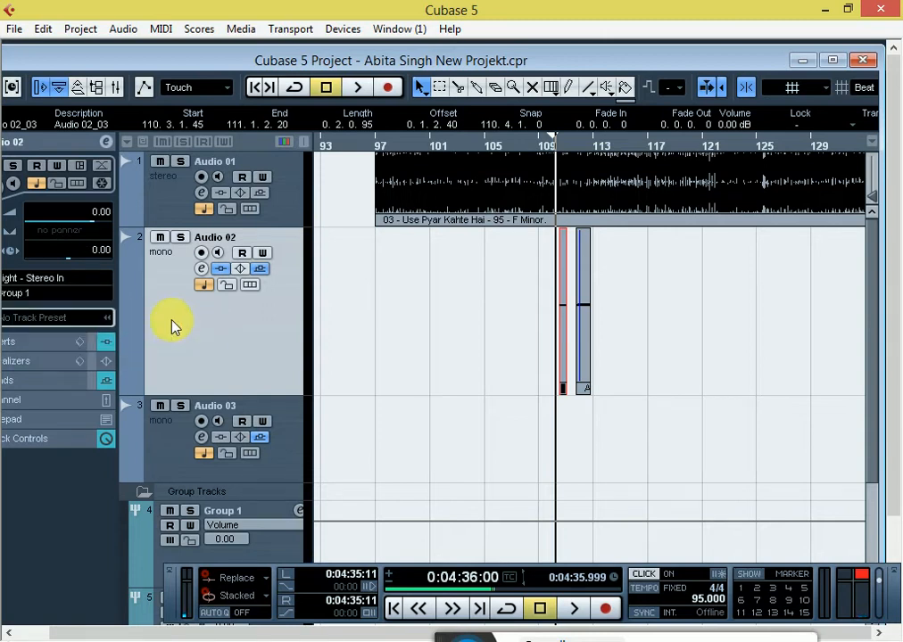
left_click(201, 254)
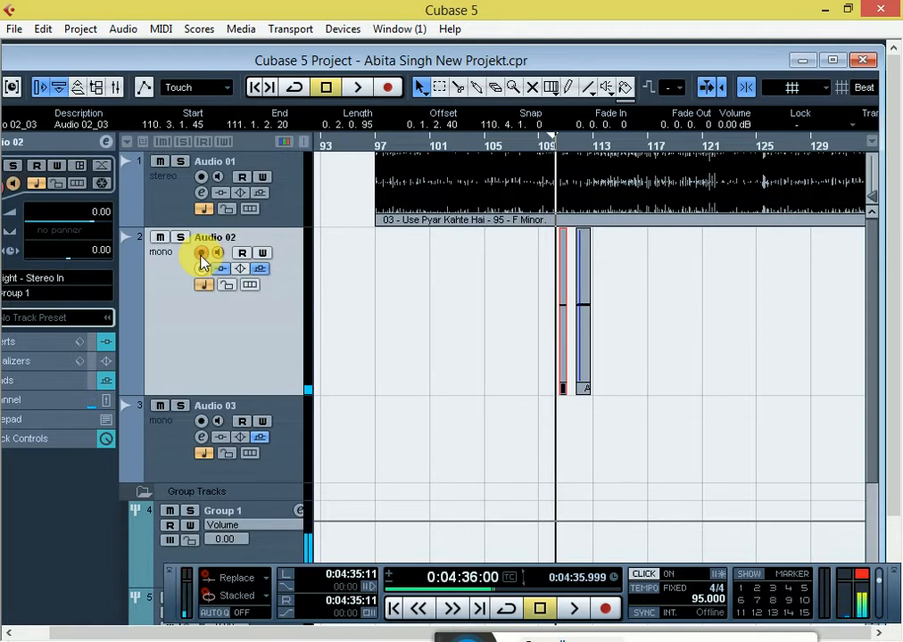
Turn off the DeNoiser and MonoDelay inserts on Group 1 and close its channel settings
left_click(299, 514)
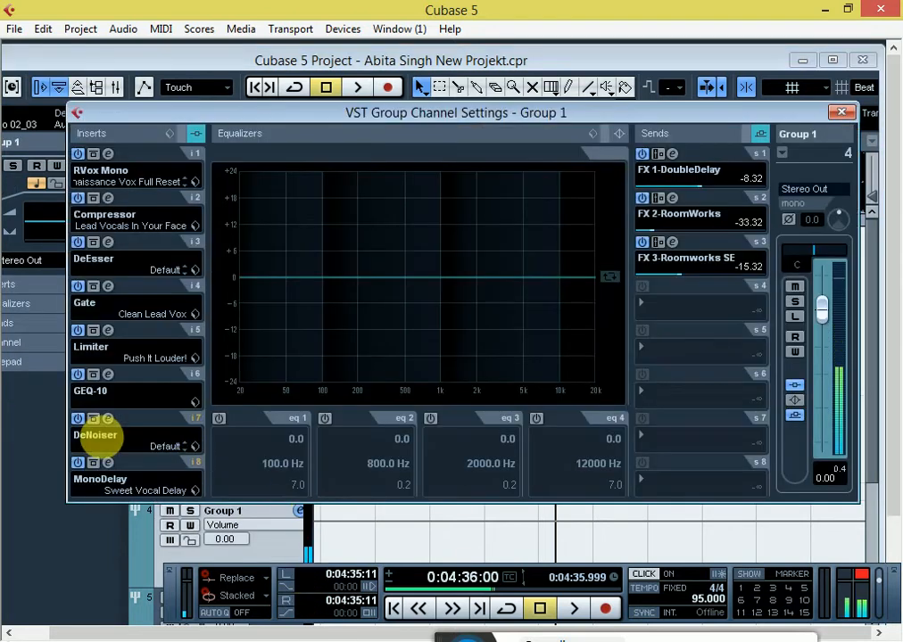
left_click(77, 463)
left_click(78, 421)
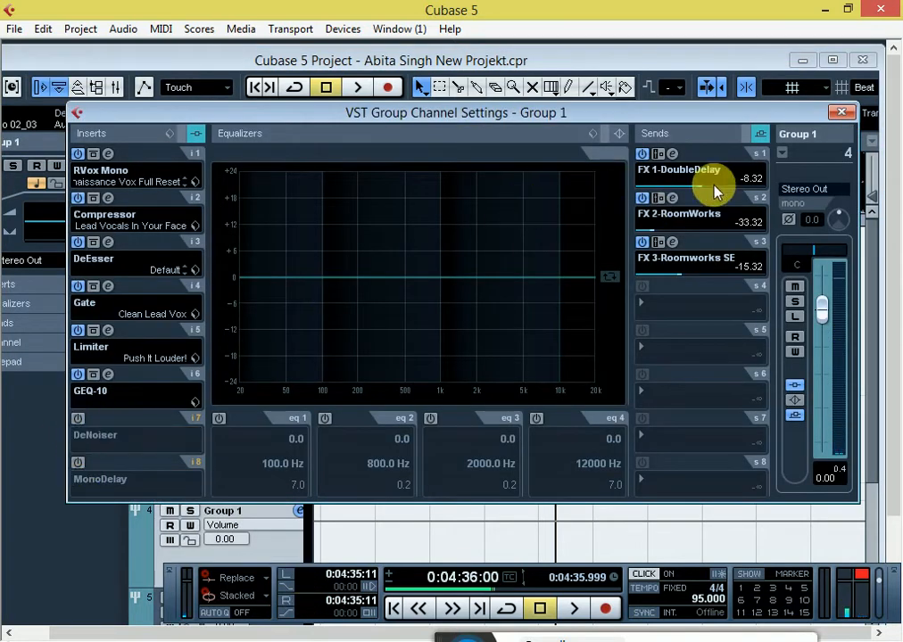
key("space")
left_click(841, 114)
key("space")
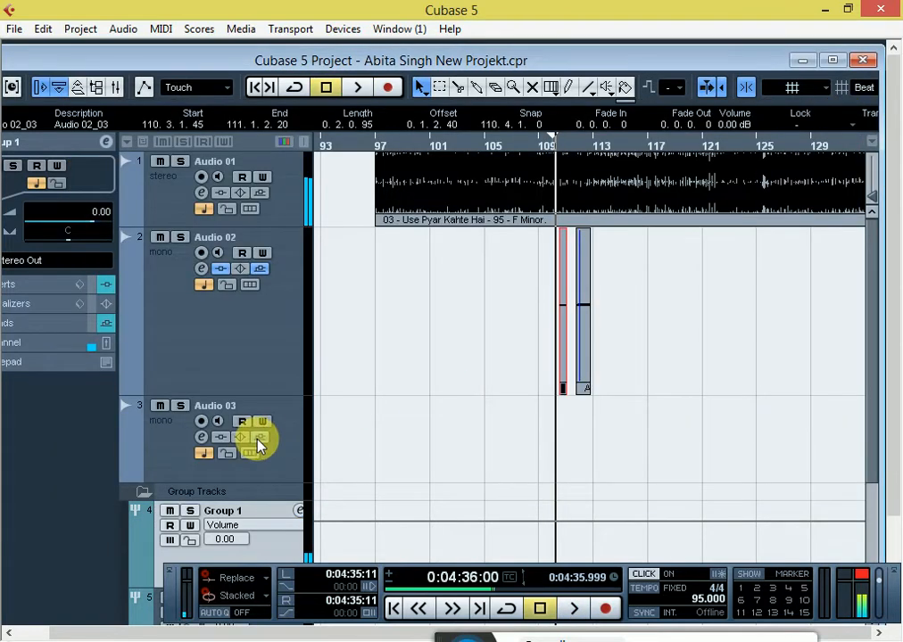
Turn off the GEQ-10, Limiter, Gate, DeEsser and Compressor inserts on Group 1, leaving only RVox Mono active
left_click(299, 511)
left_click(80, 386)
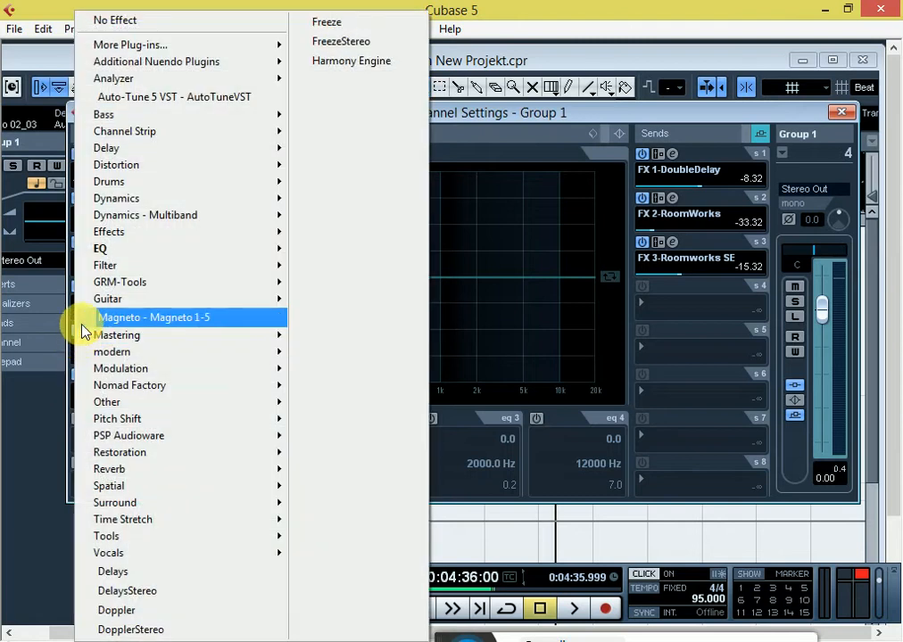
left_click(486, 122)
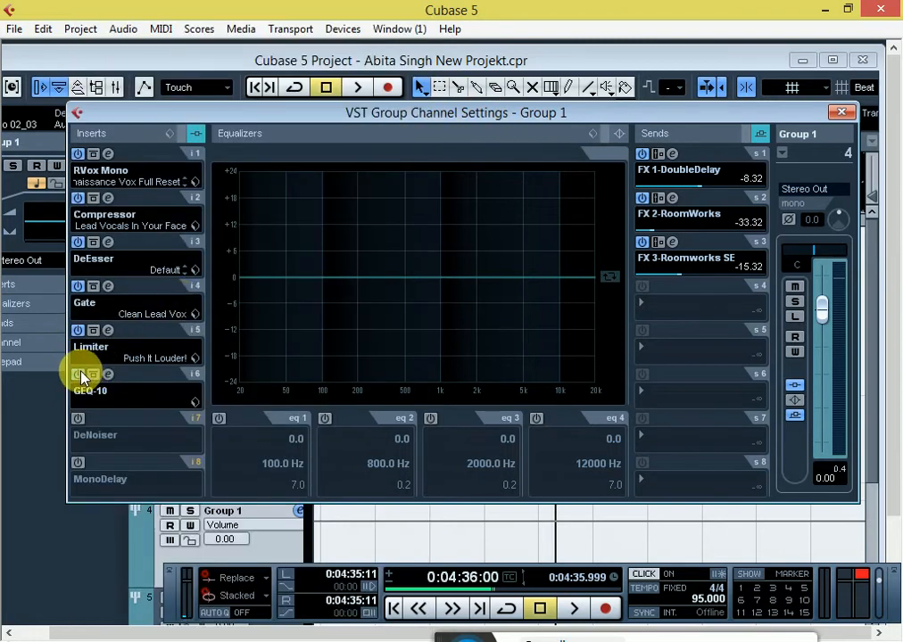
left_click(78, 374)
left_click(78, 330)
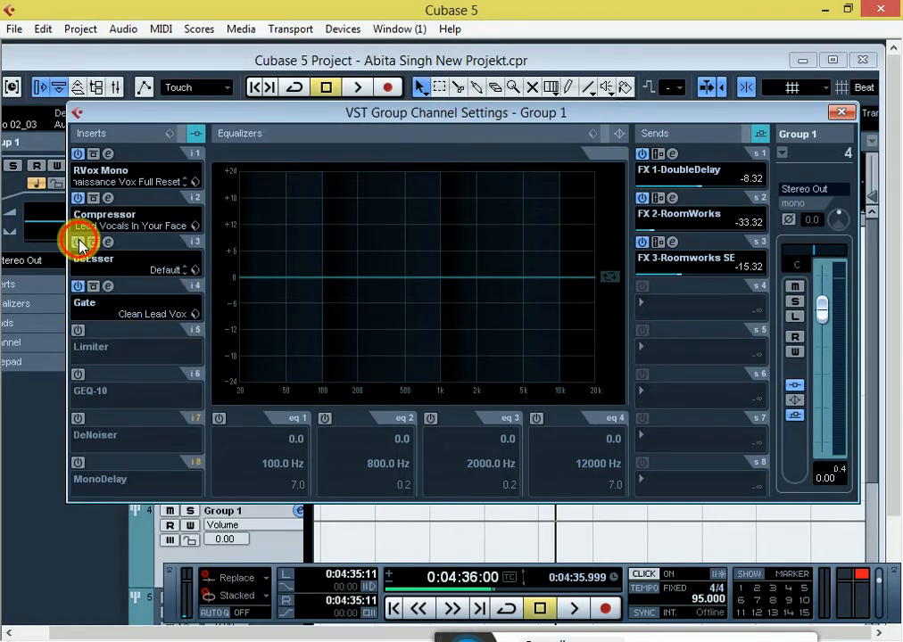
left_click(79, 242)
left_click(78, 198)
left_click(79, 285)
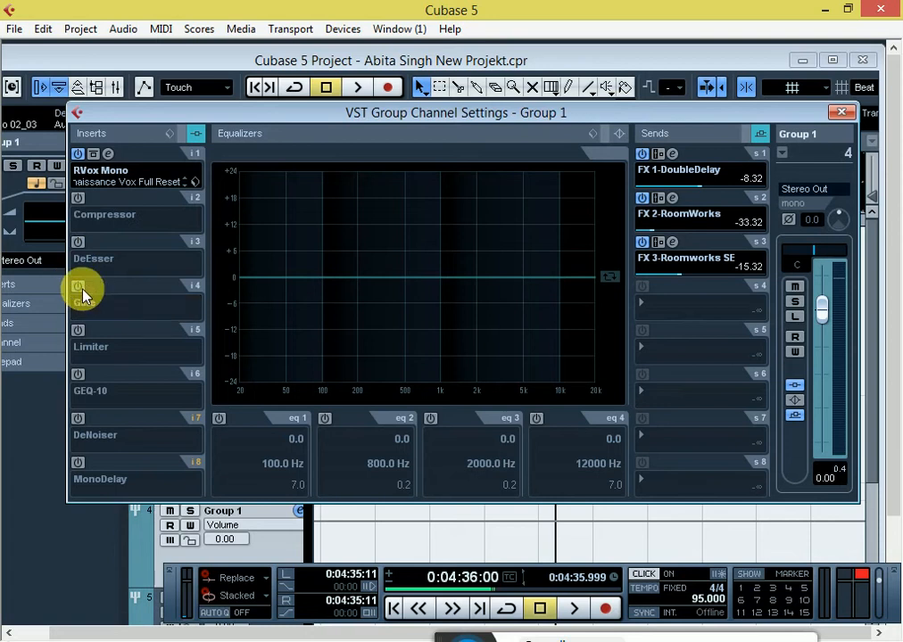
left_click(837, 112)
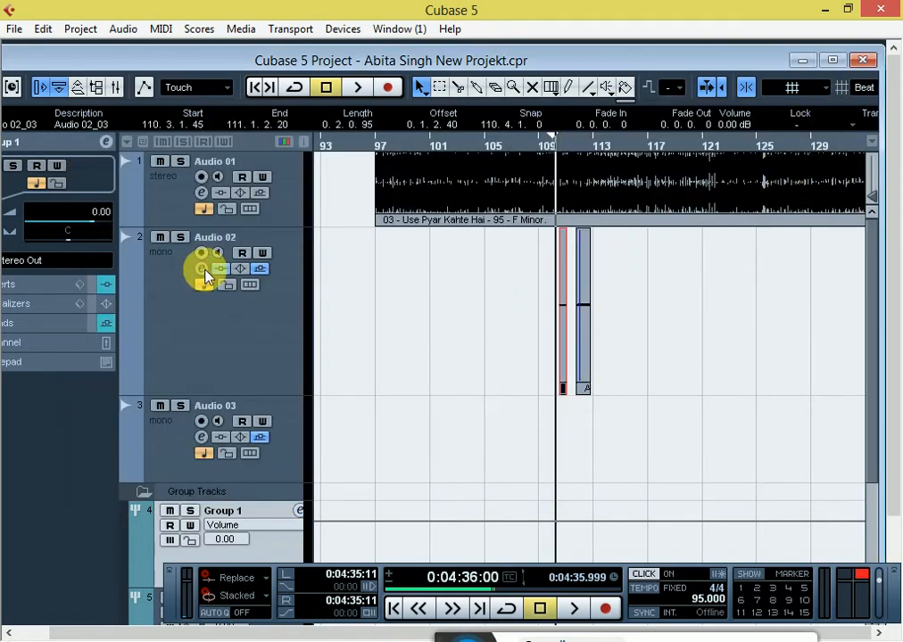
Record a vocal take on Audio 02 from around bar 110 to bar 122, and stop
key("space")
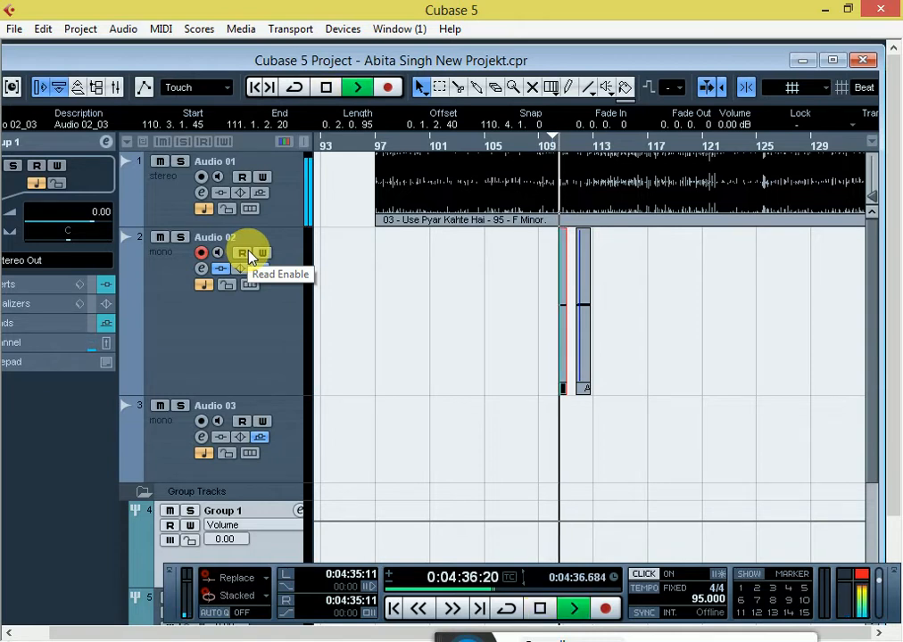
left_click(249, 256)
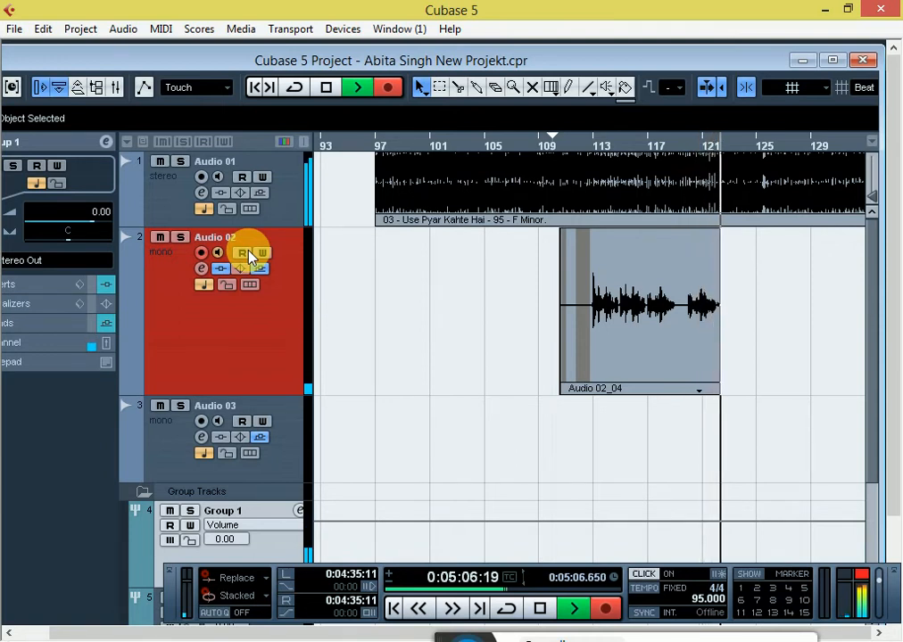
key("space")
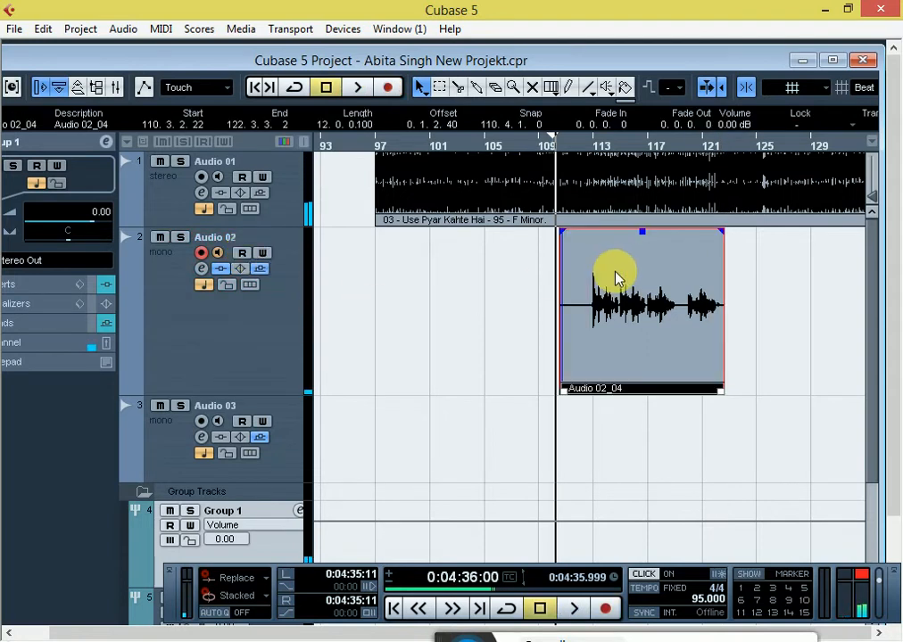
Record another vocal take on Audio 02 from around bar 132 to bar 153, and disarm the track
scroll(642, 280, "down", 3)
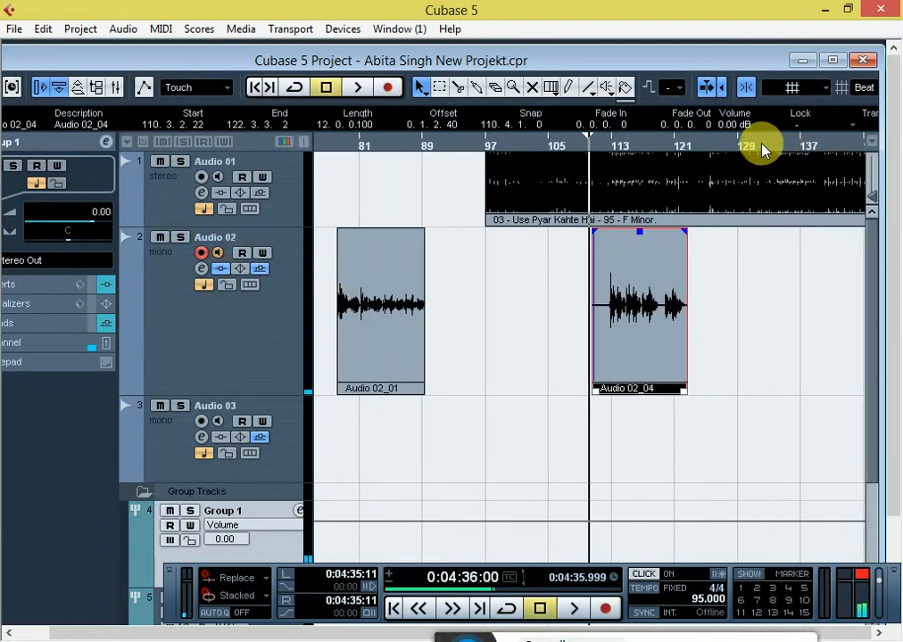
left_click_drag(762, 148, 614, 212)
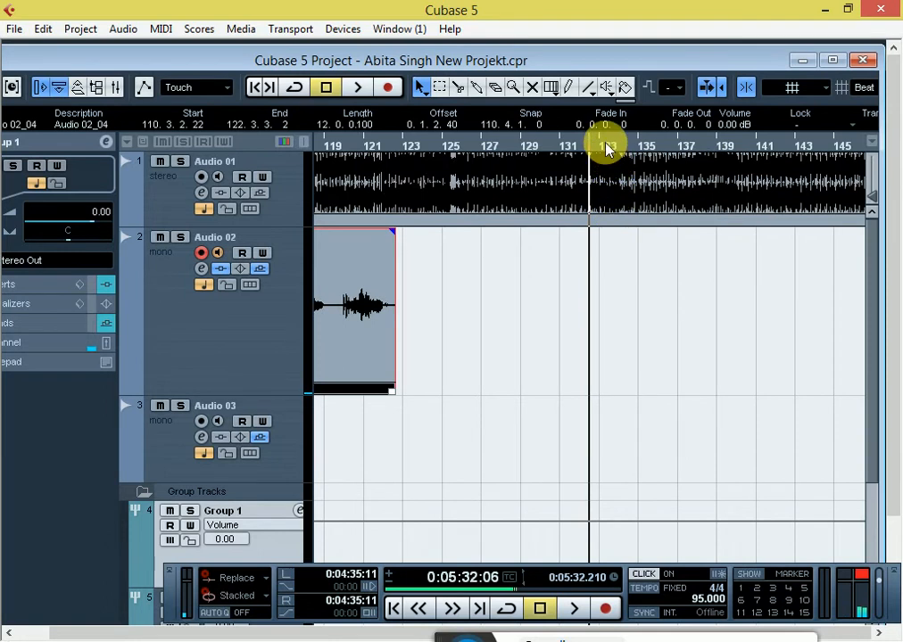
left_click(575, 147)
key("space")
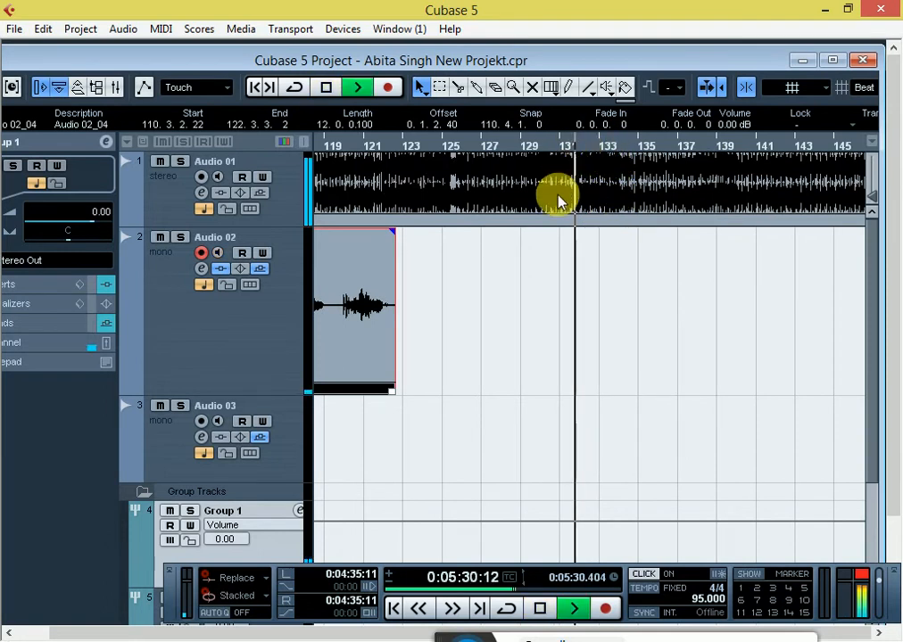
key("KP_Multiply")
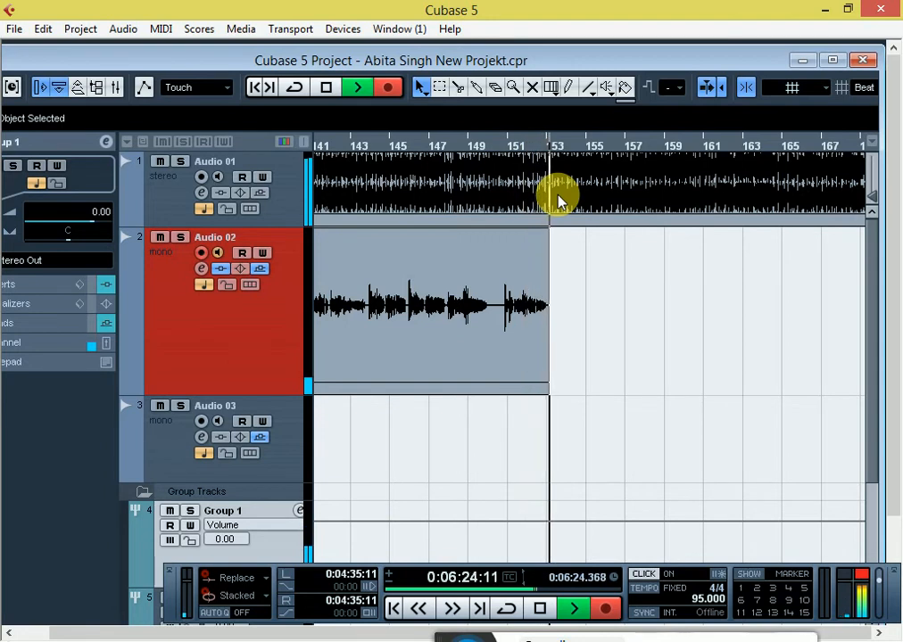
key("space")
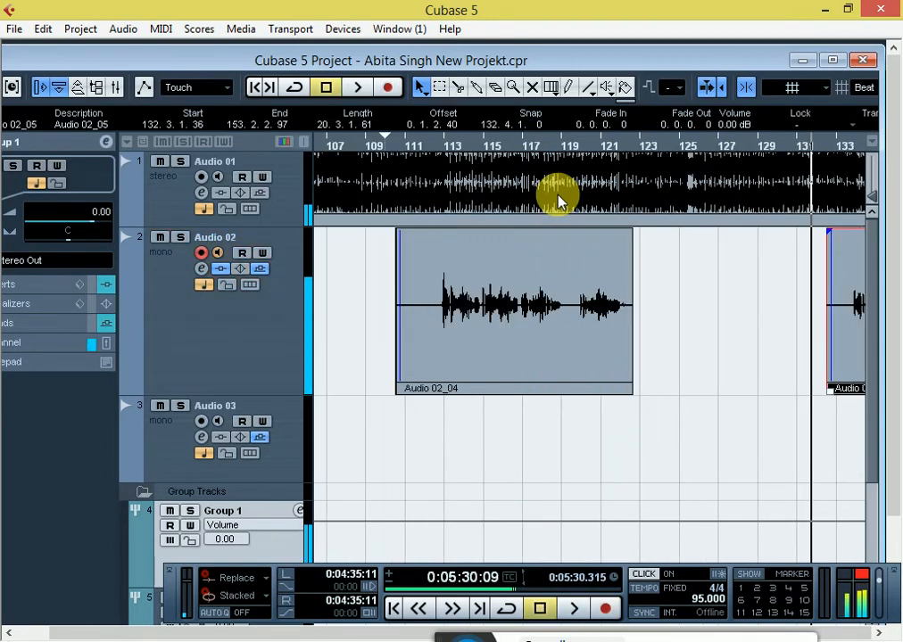
left_click(201, 253)
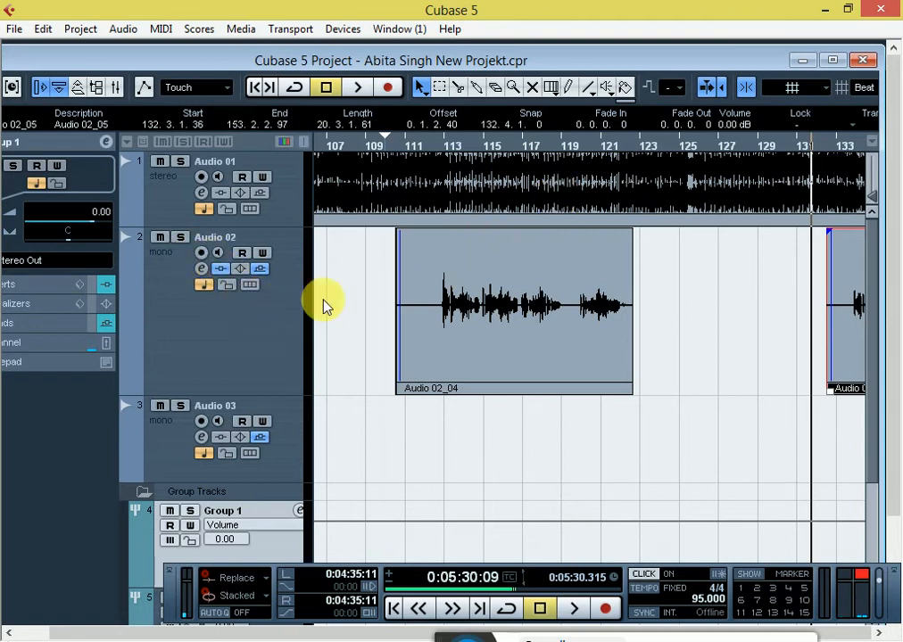
Place the project cursor at 0:04:42:09 and examine where the vocals begin near bar 113 on Audio 02
left_click(429, 148)
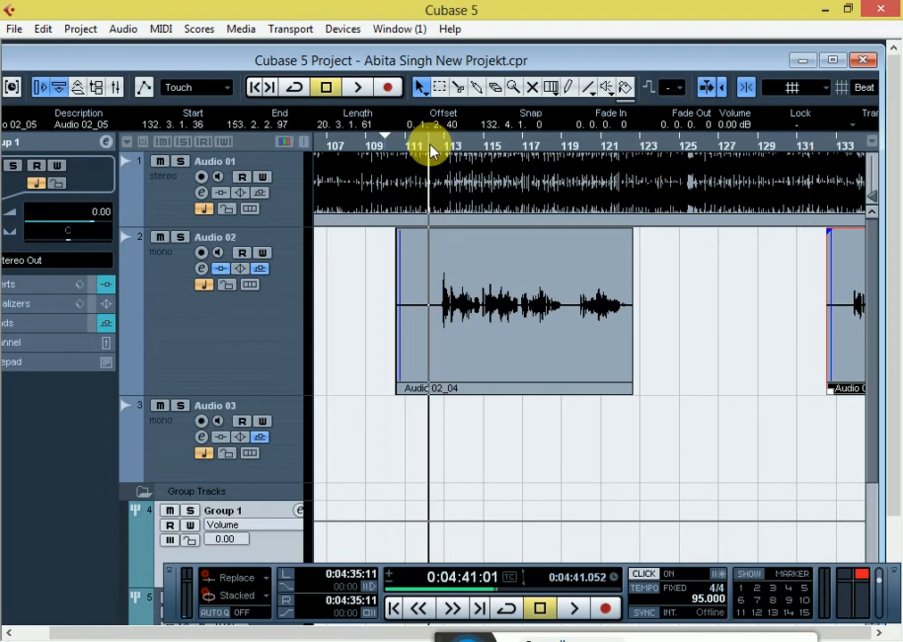
key("h")
key("h")
key("h")
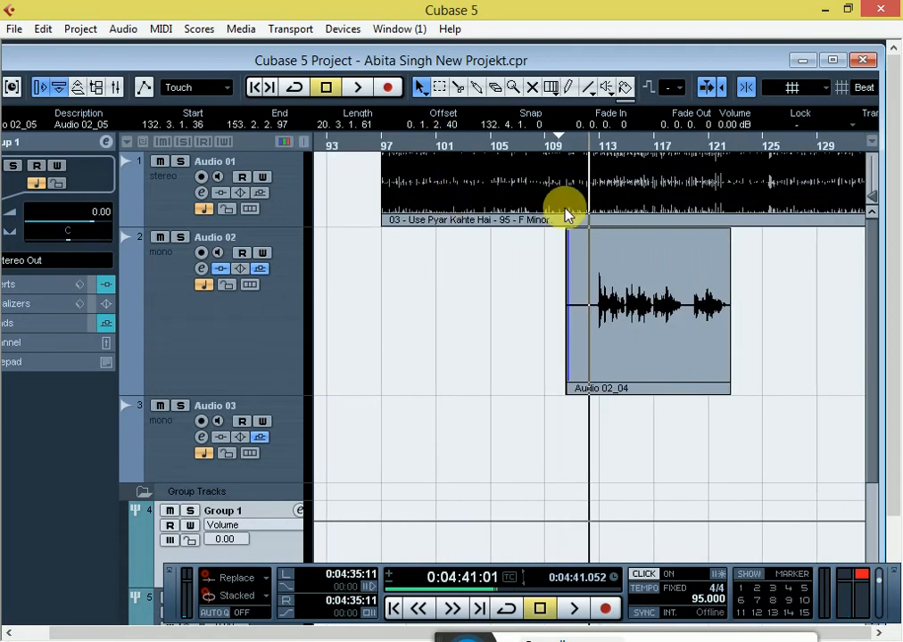
key("g")
key("g")
key("g")
key("g")
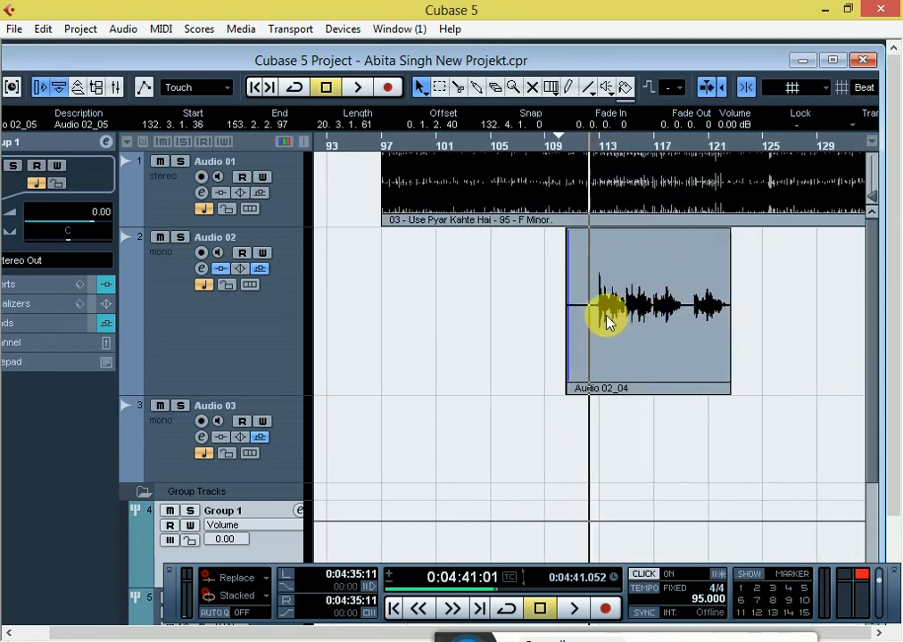
key("g")
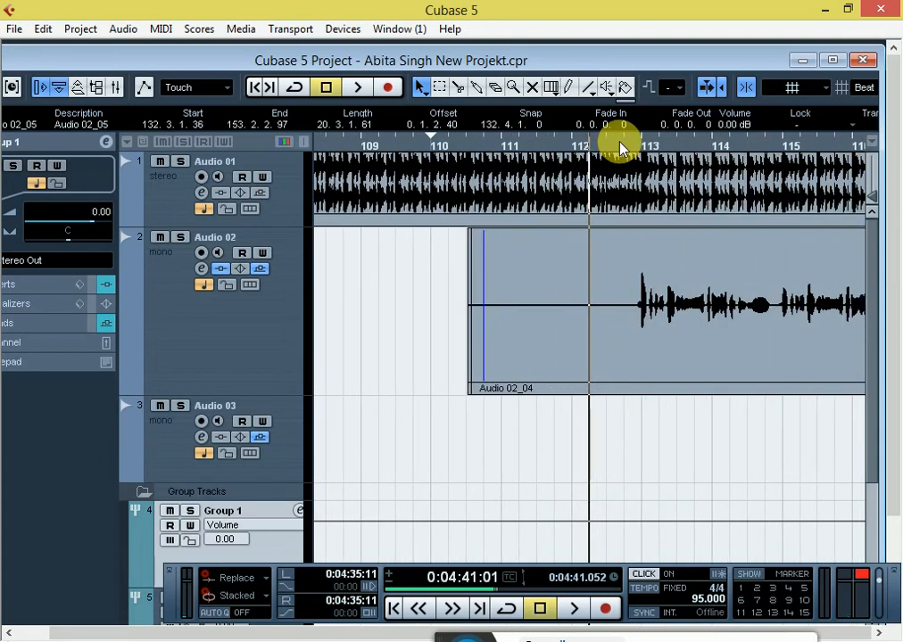
left_click(623, 147)
key("h")
key("h")
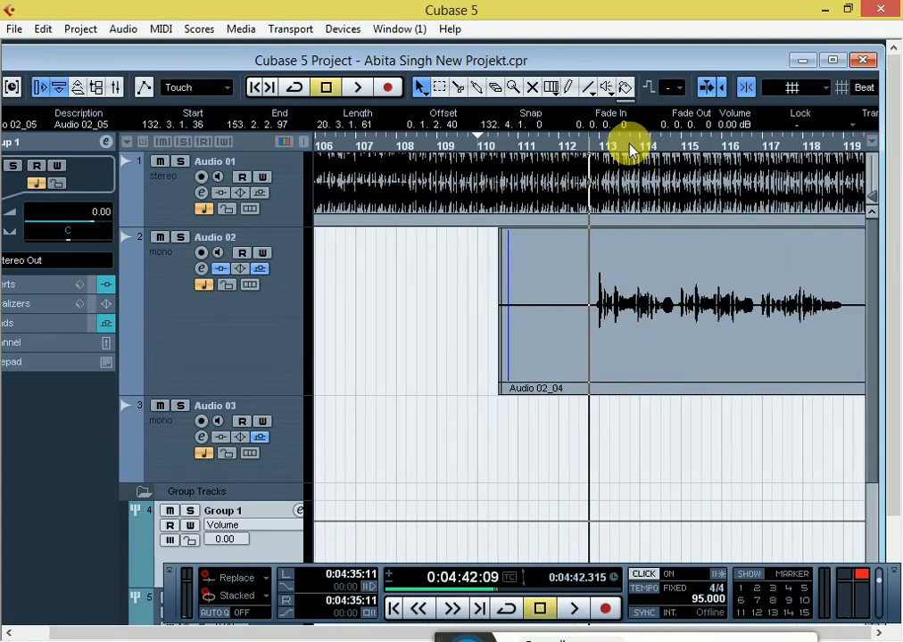
key("g")
Select the backing track and the two latest vocal takes, and set the locators to span the selection
key("h")
key("h")
key("h")
key("h")
key("h")
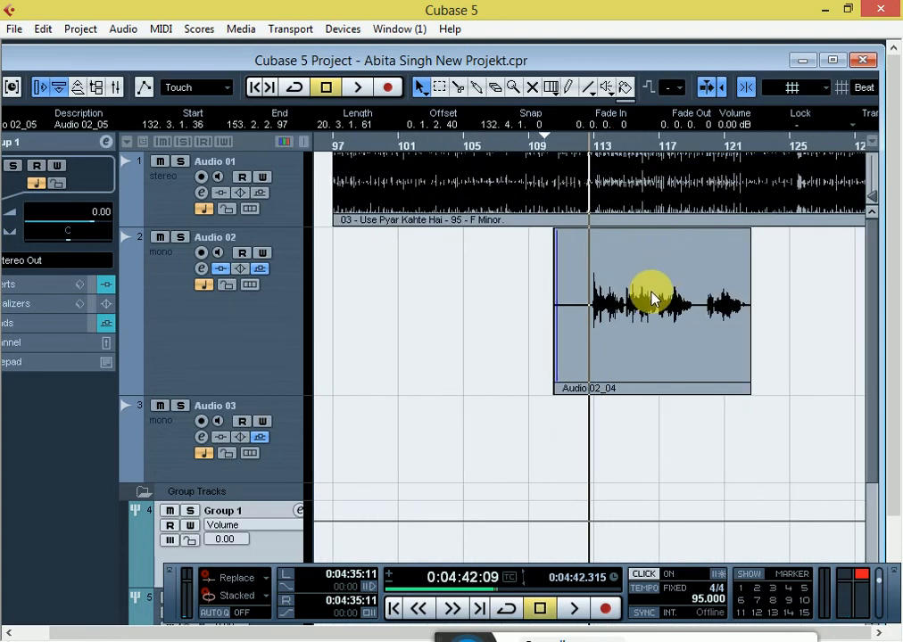
key("h")
key("h")
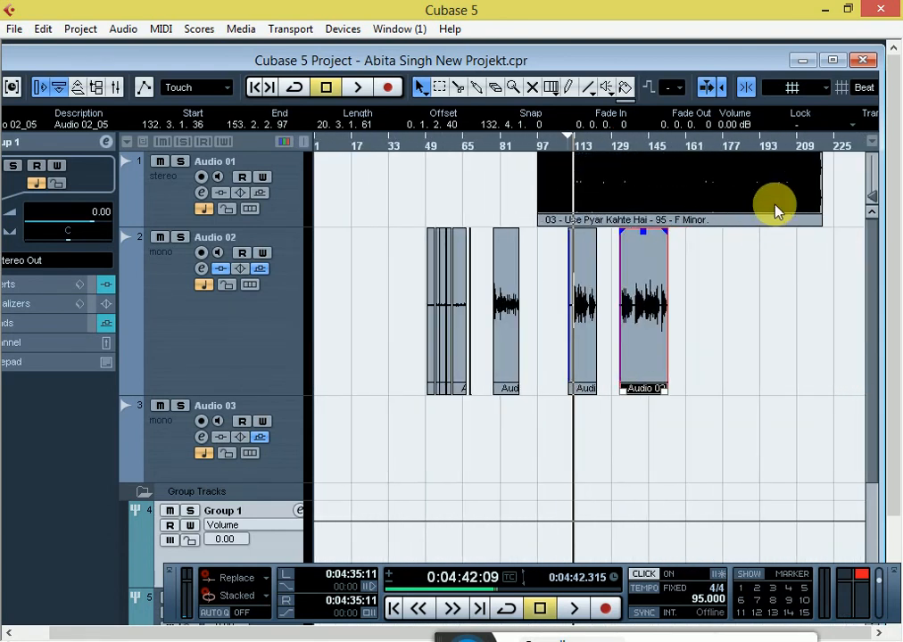
left_click_drag(839, 182, 578, 386)
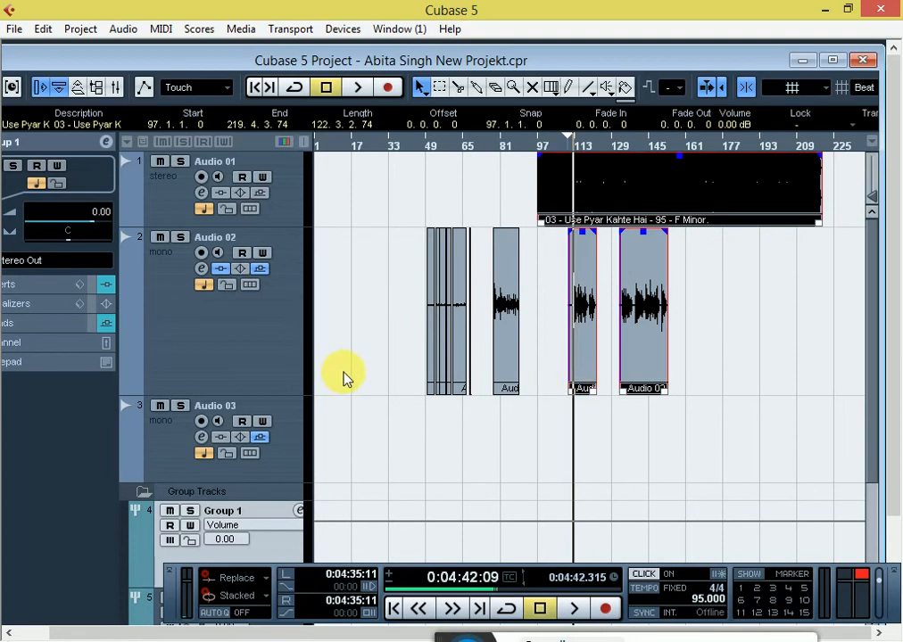
key("p")
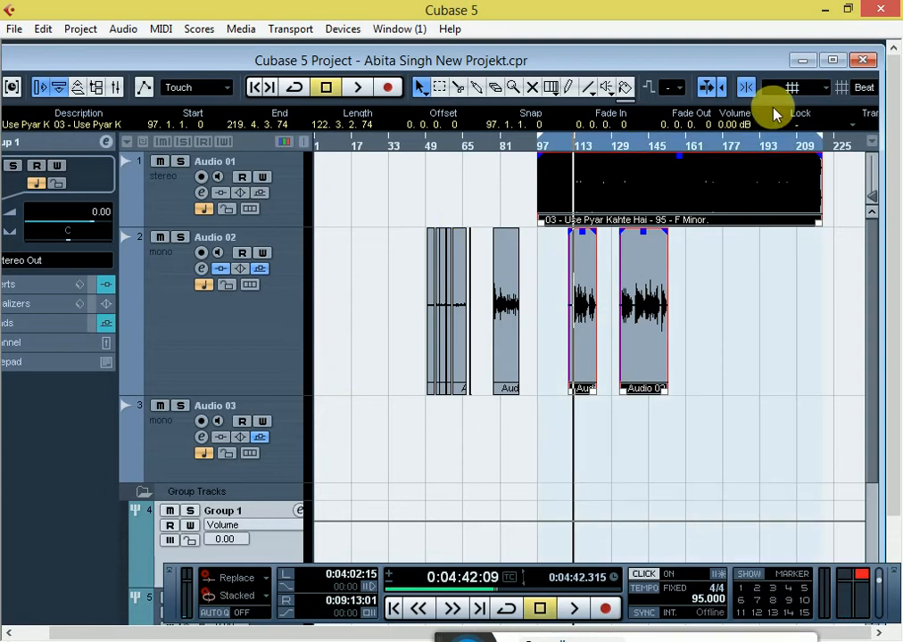
Open the audio mixdown export settings, review the available file formats around MPEG 1 Layer 3, and close them without exporting
key("h")
key("h")
key("h")
key("h")
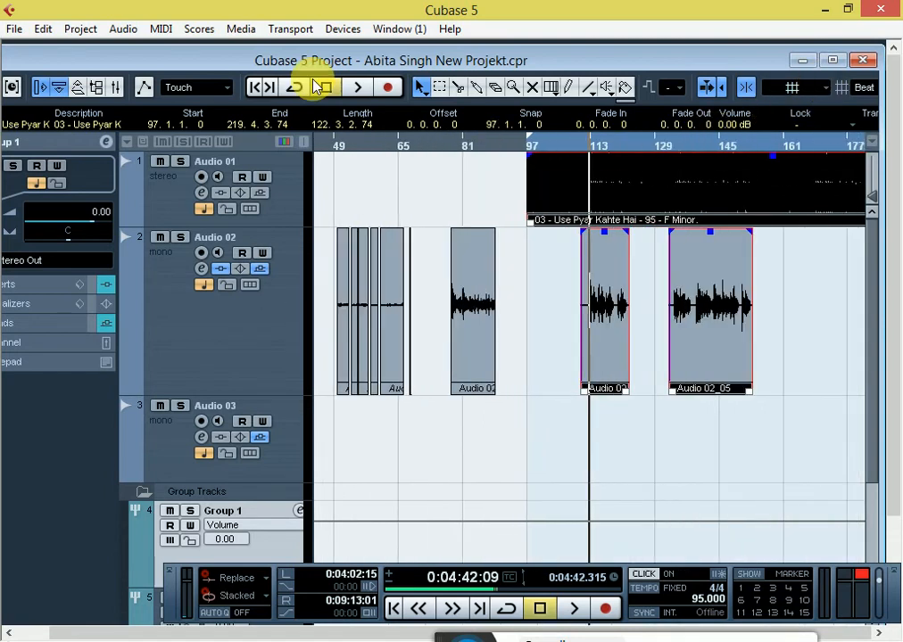
left_click(14, 29)
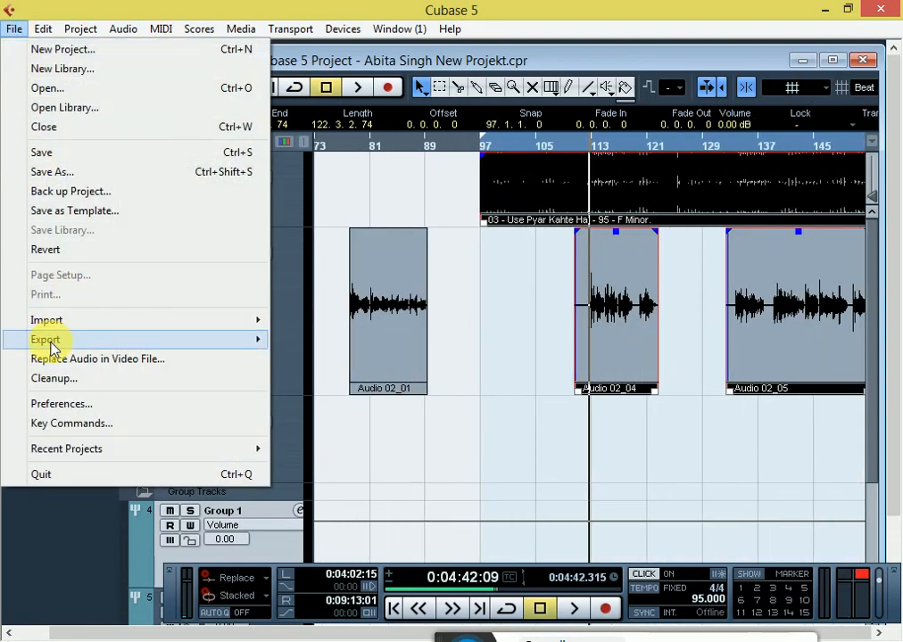
mouse_move(42, 341)
left_click(349, 384)
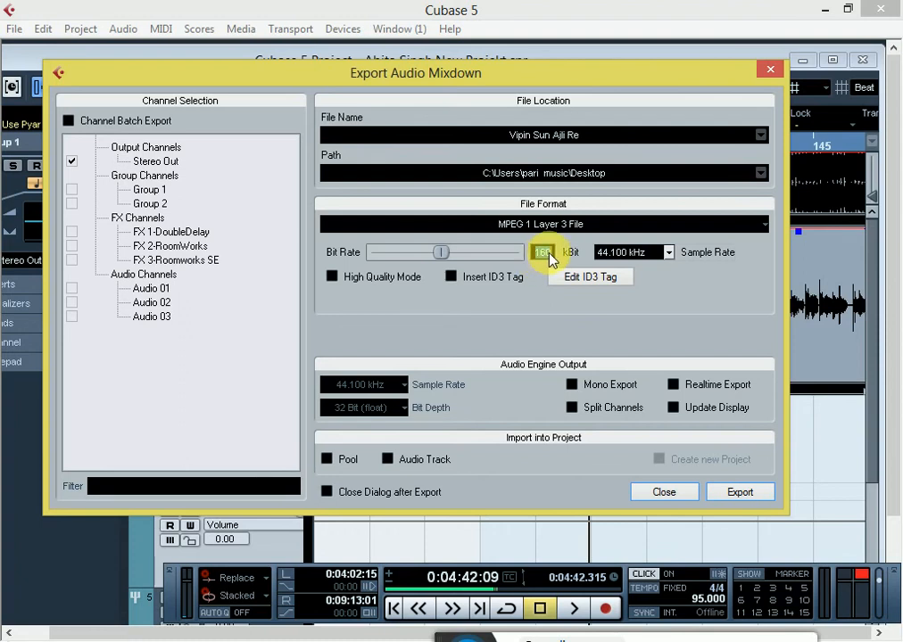
left_click(604, 227)
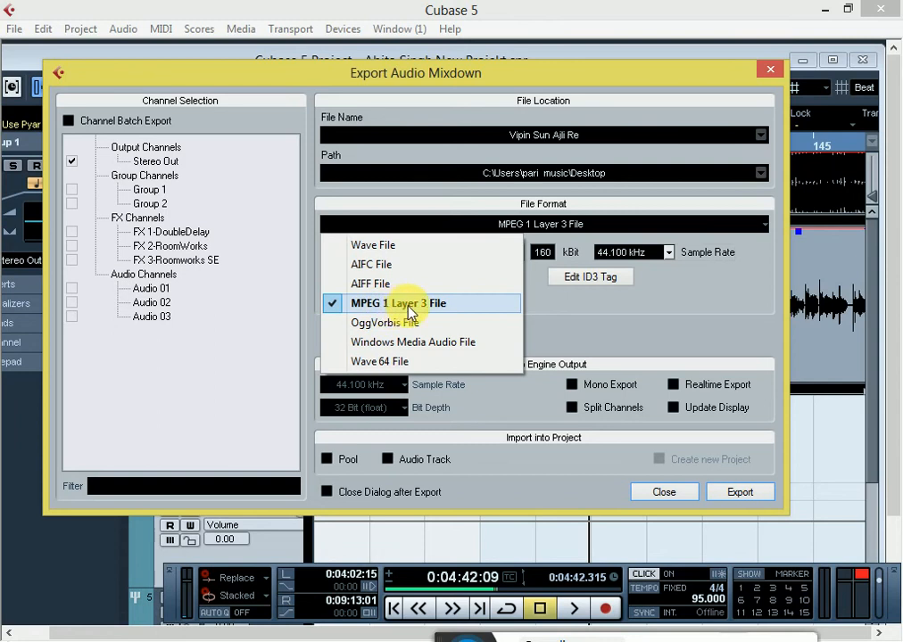
left_click(571, 226)
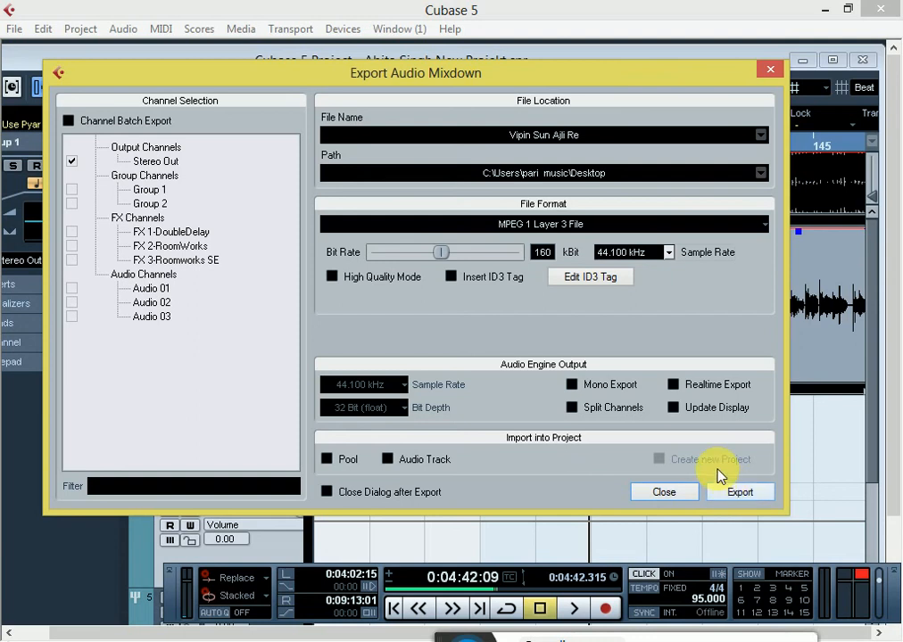
left_click(771, 73)
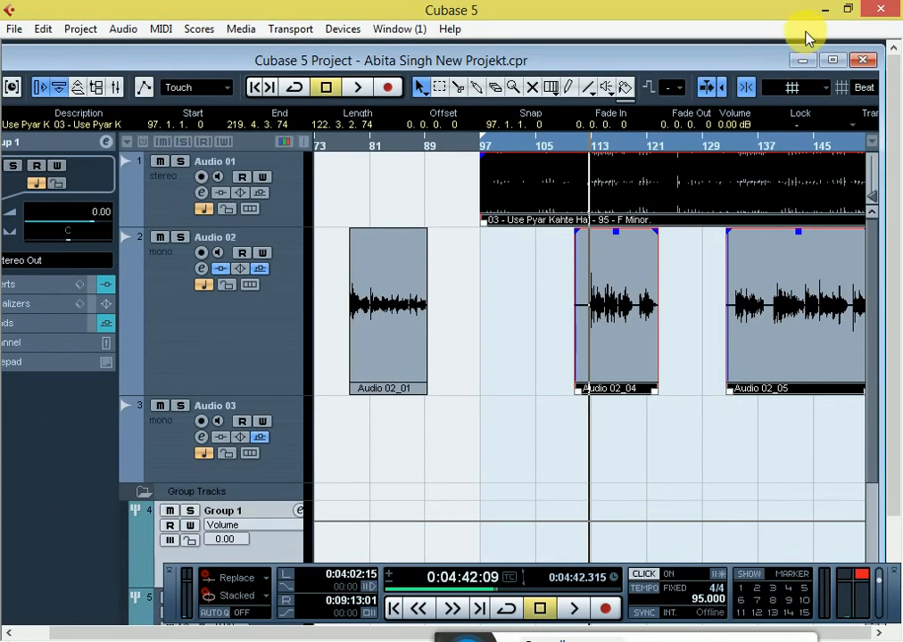
Maximize the project window and minimize the whole program to the desktop
double_click(778, 60)
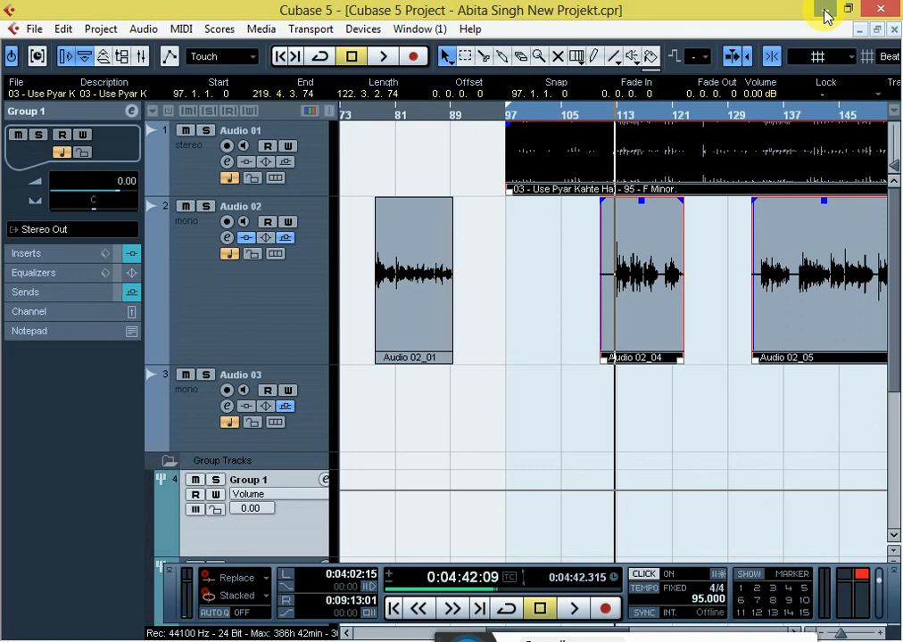
left_click(826, 15)
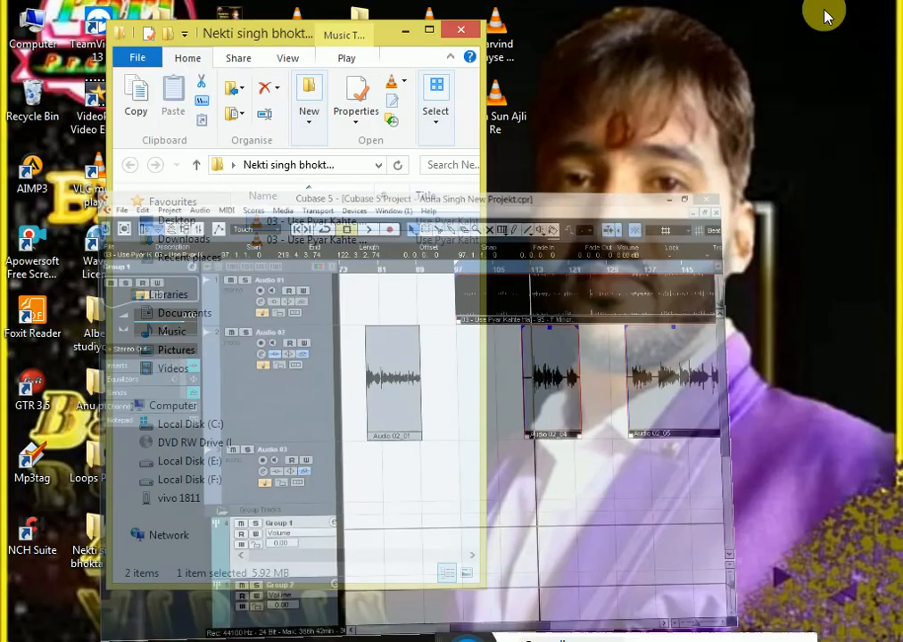
left_click(687, 609)
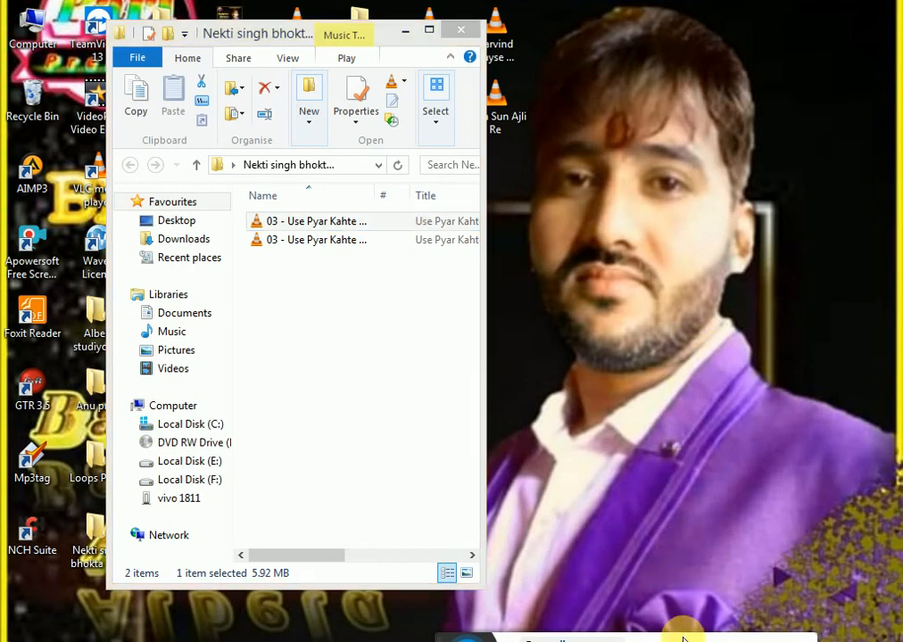